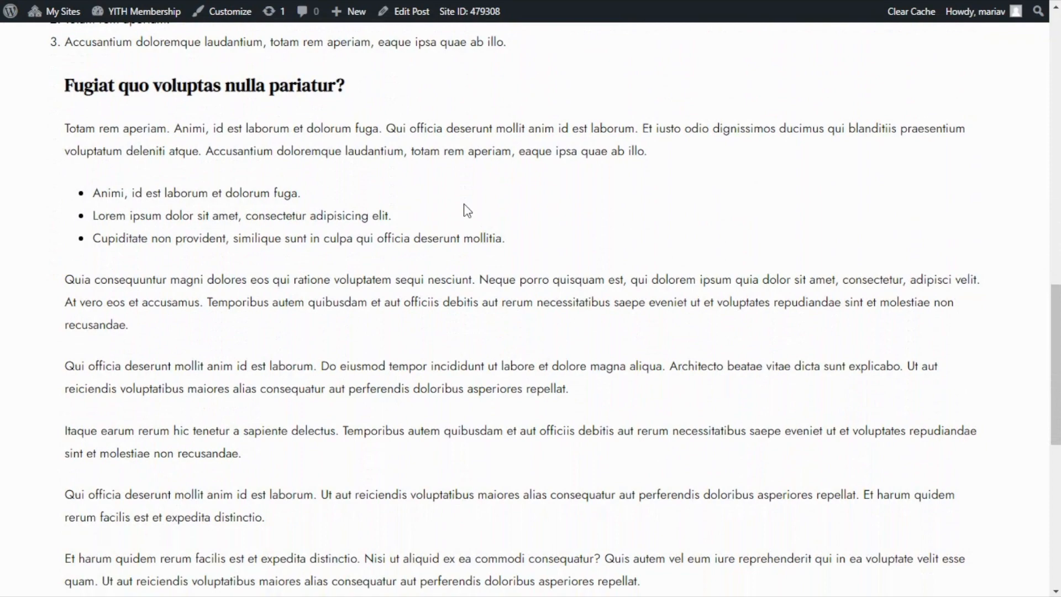
Look through the published post "At vero eos et accusamus." from its body text up to the title.
scroll(463, 205, up, 4)
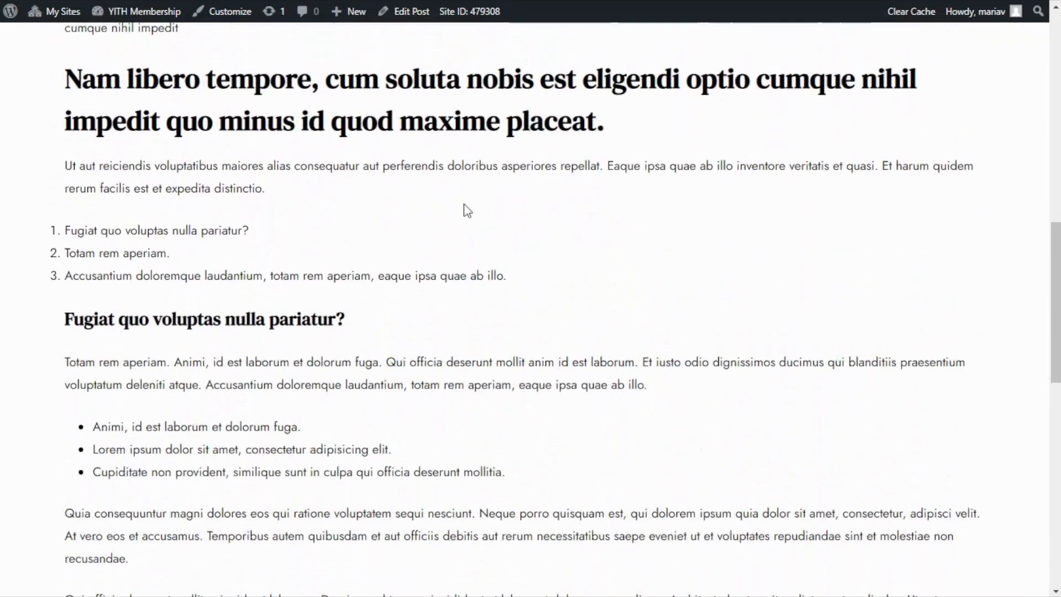
scroll(463, 205, up, 1)
scroll(463, 204, up, 1)
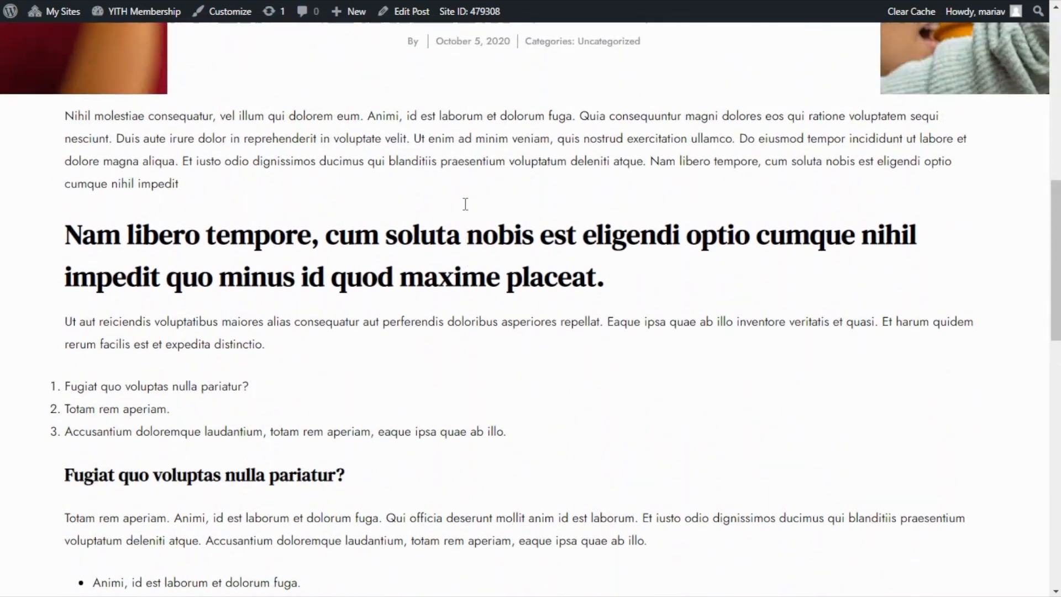
scroll(467, 210, up, 1)
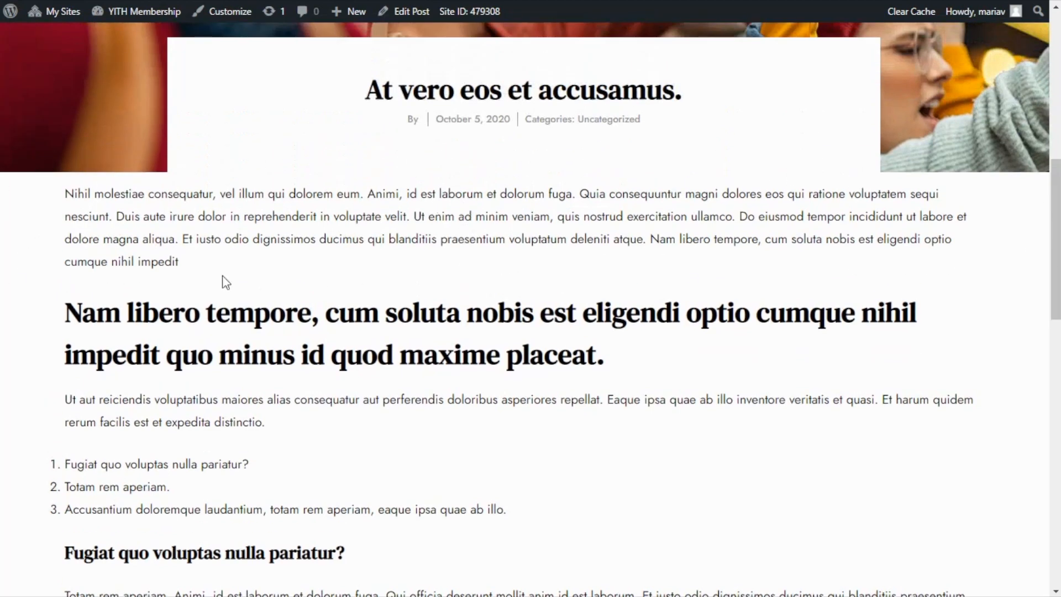
scroll(533, 298, down, 2)
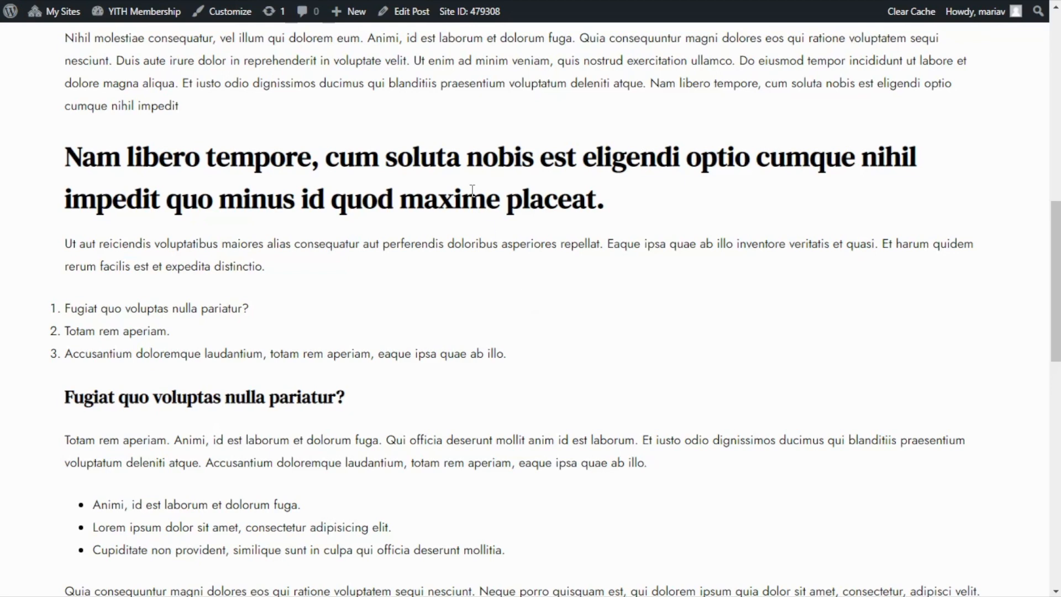
scroll(473, 190, up, 3)
Create a new product named "Magazine Membership" with a regular price of $19.99.
mouse_move(343, 17)
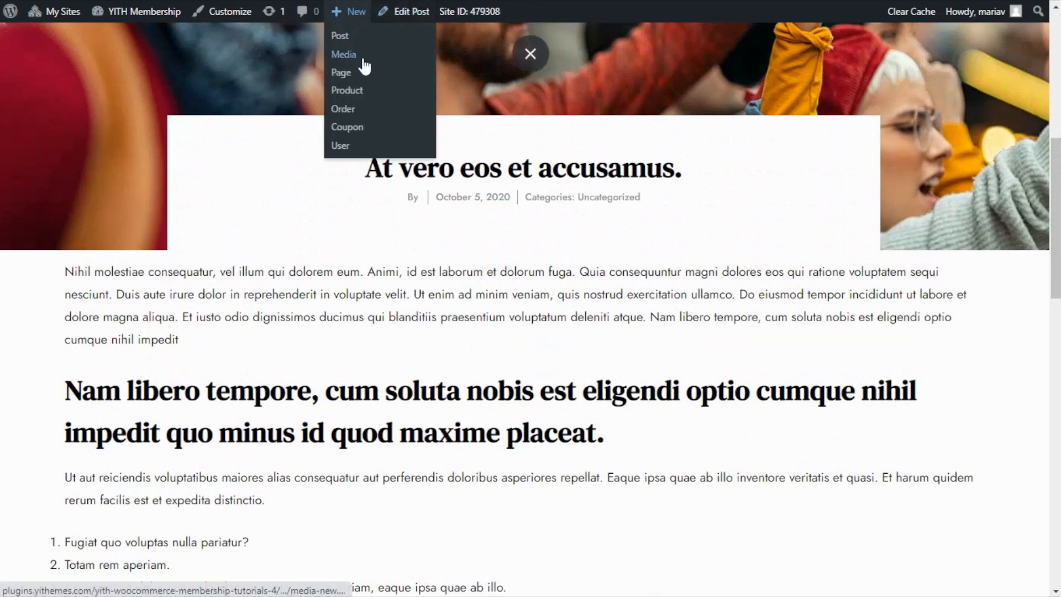
click(356, 94)
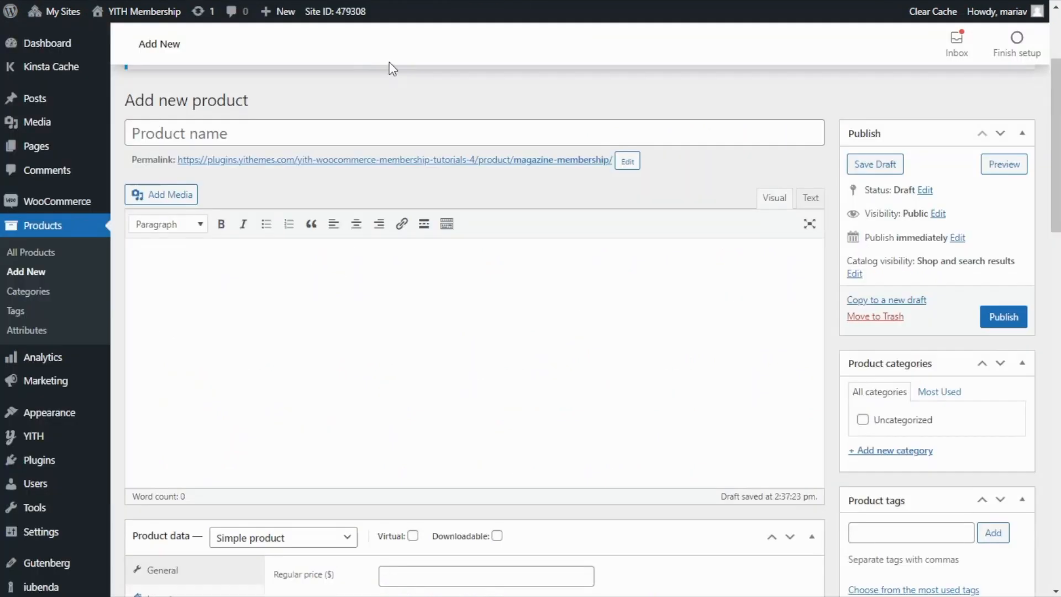
click(195, 127)
text(Magazine Membership)
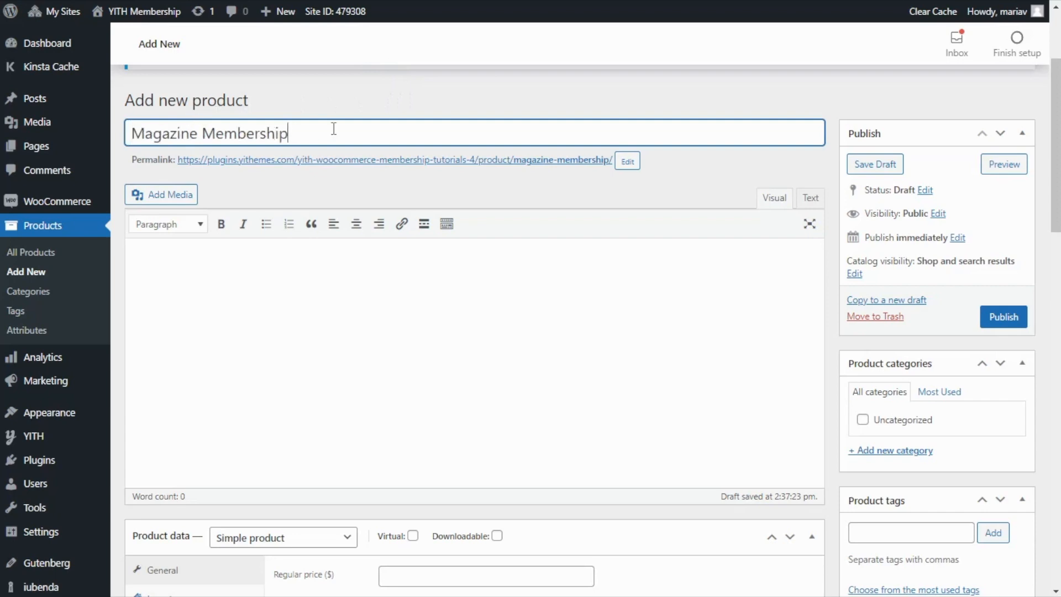
scroll(460, 230, down, 5)
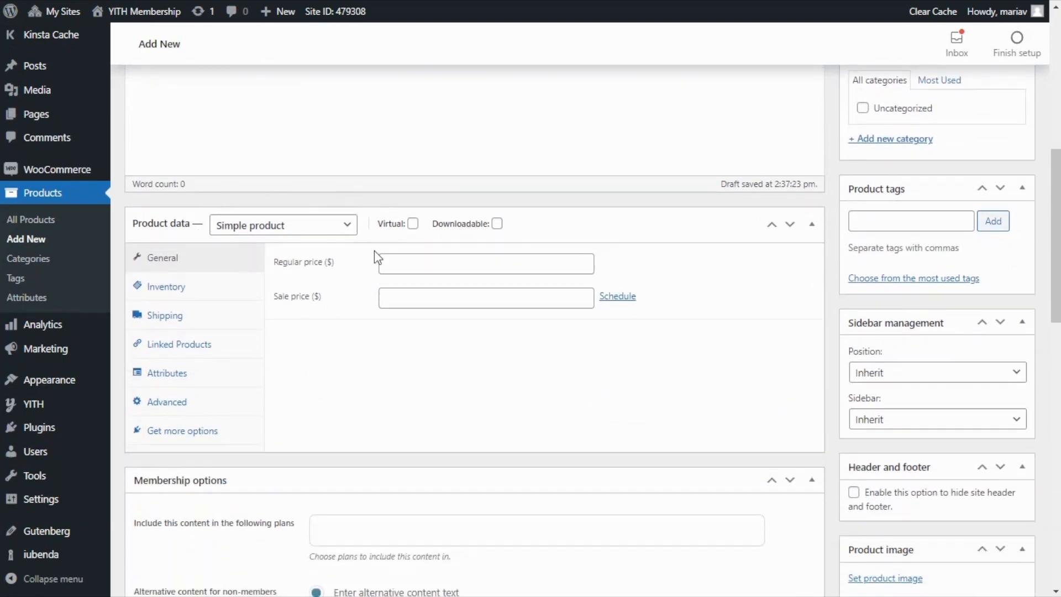
click(387, 264)
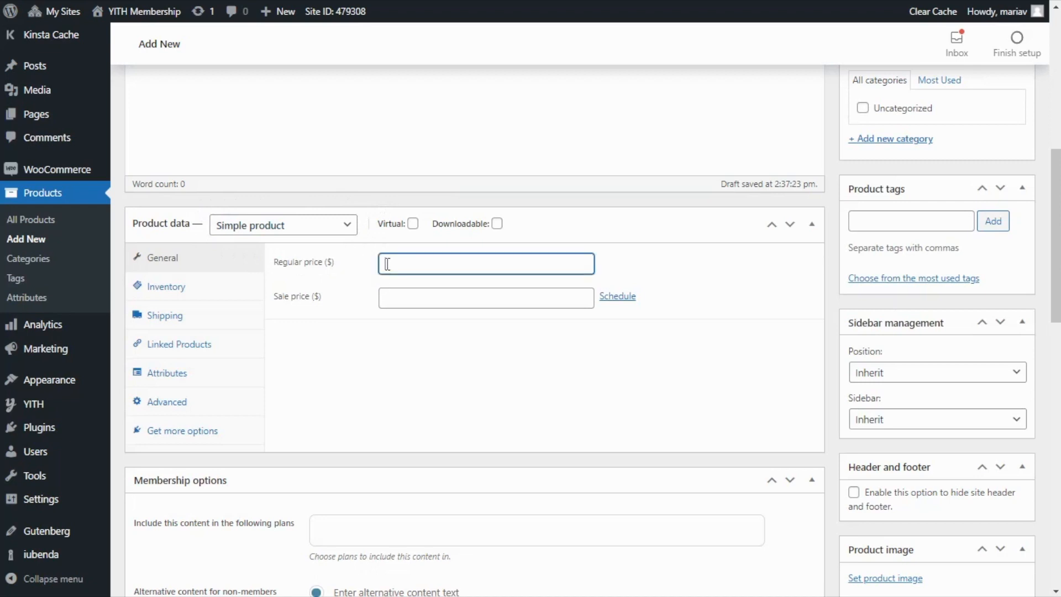
text(19.99)
Set the first "Join our Magazine Membership" picture (product-600x708-1.jpg) from the media library as the product image.
scroll(774, 281, down, 4)
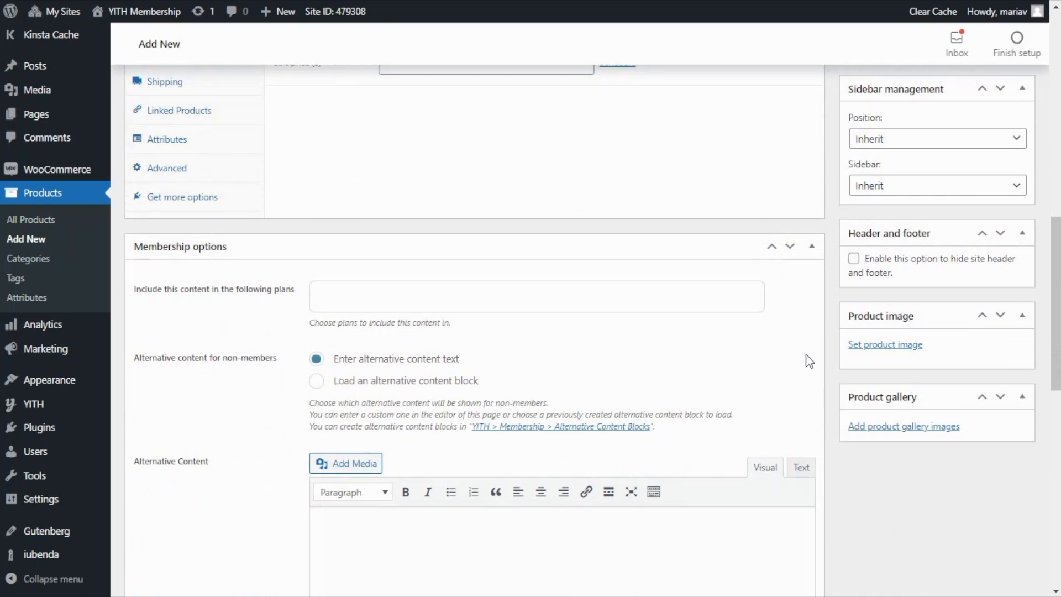
click(888, 348)
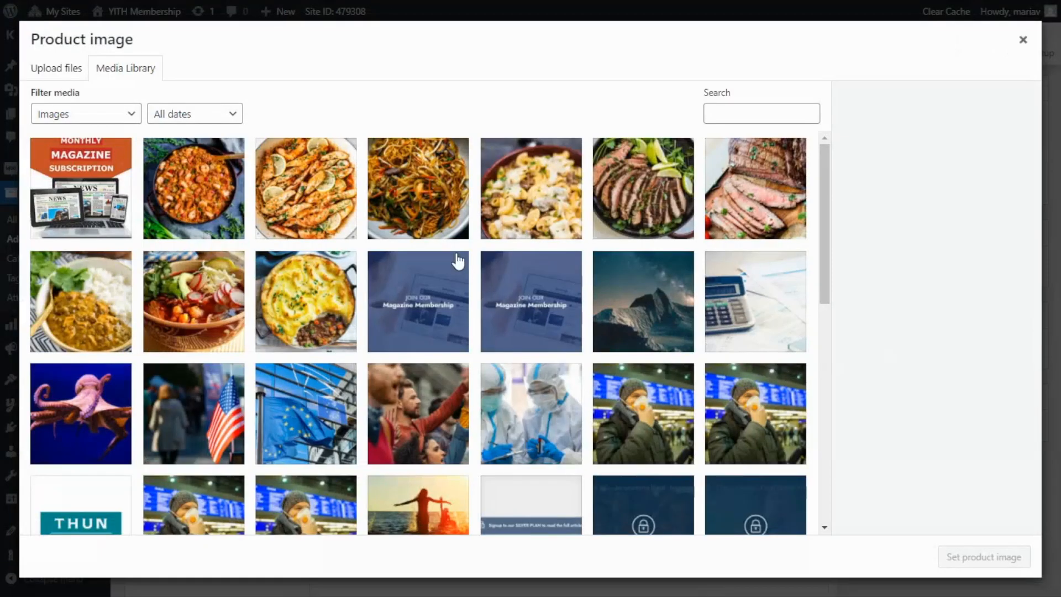
click(428, 287)
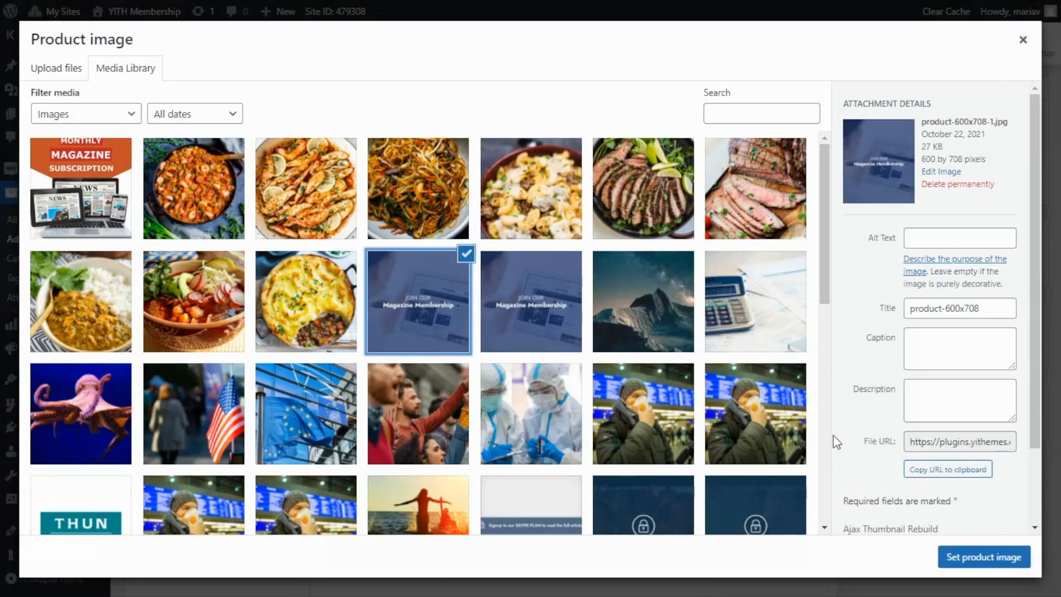
click(992, 557)
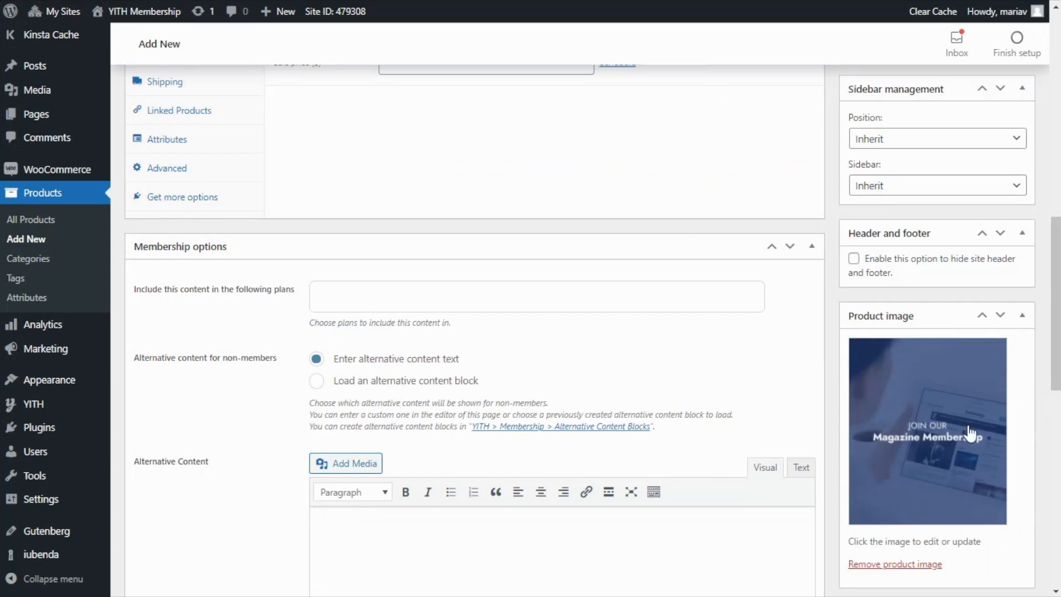
Enter "Subscribe to our magazine to get access to our articles." as the product short description.
scroll(936, 413, down, 10)
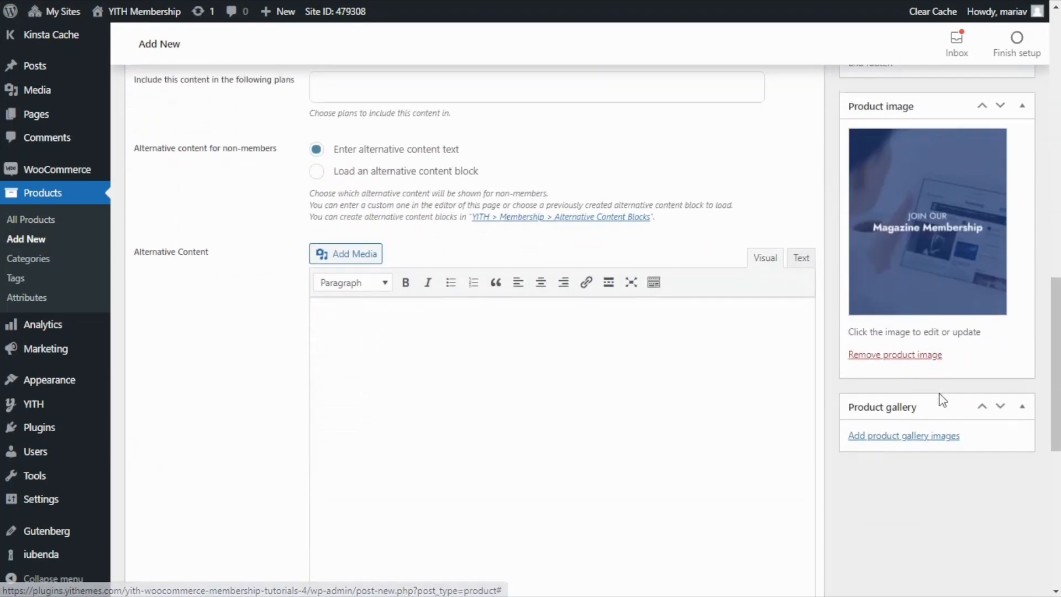
scroll(942, 400, down, 1)
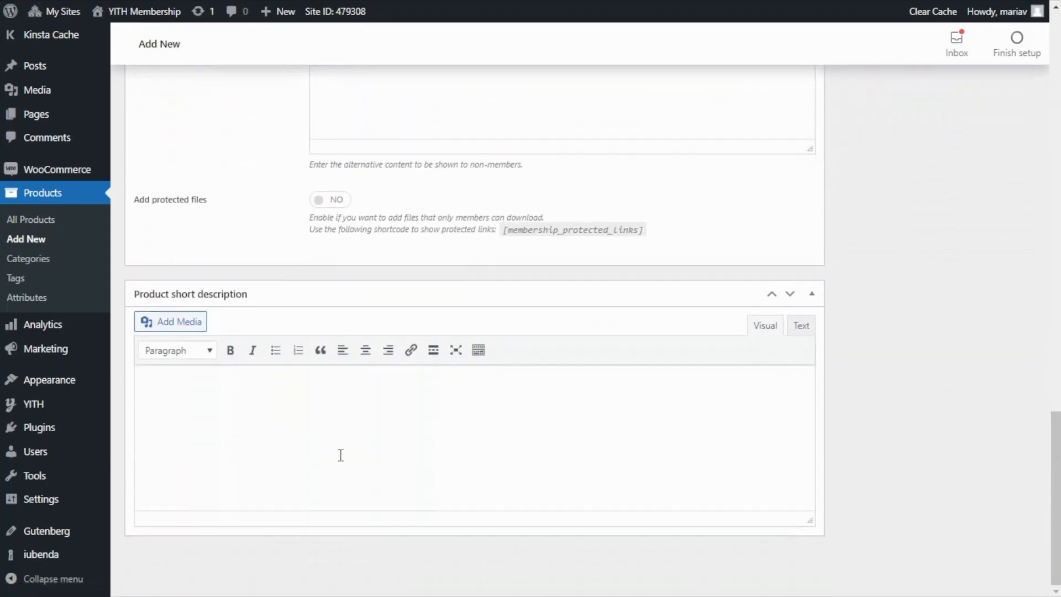
click(247, 405)
text(Subscribe to our magazine to get access to our articles.)
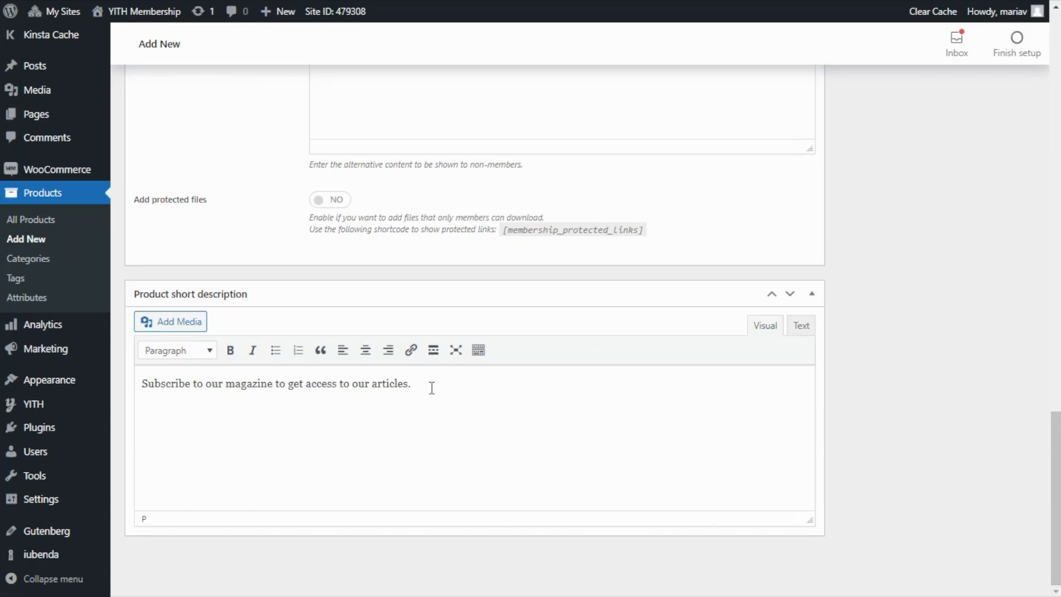
Publish the Magazine Membership product and view its page in the shop.
scroll(715, 379, up, 7)
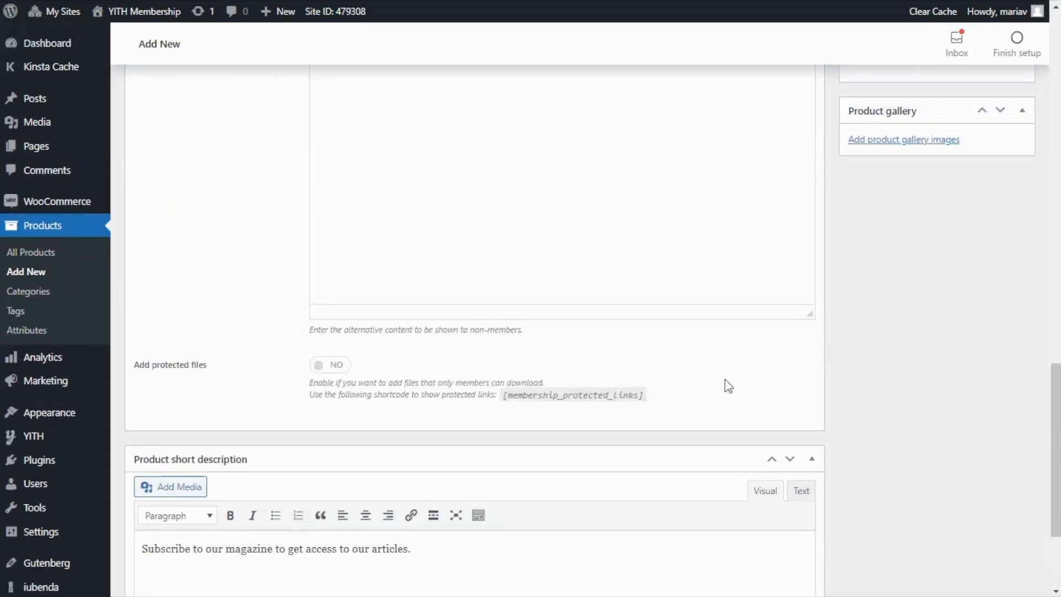
scroll(733, 377, up, 14)
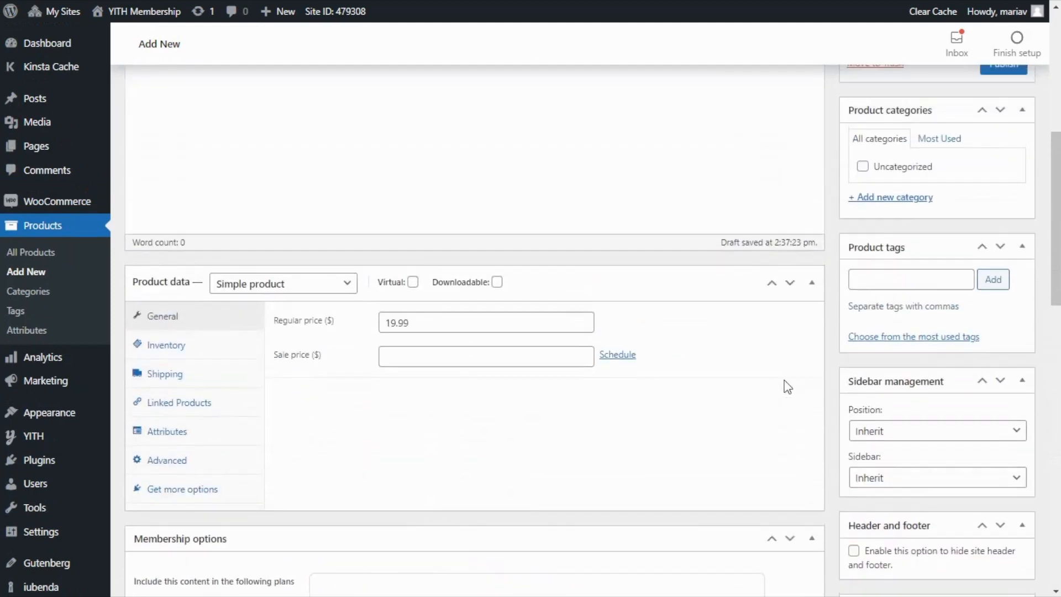
scroll(790, 380, up, 2)
click(1016, 348)
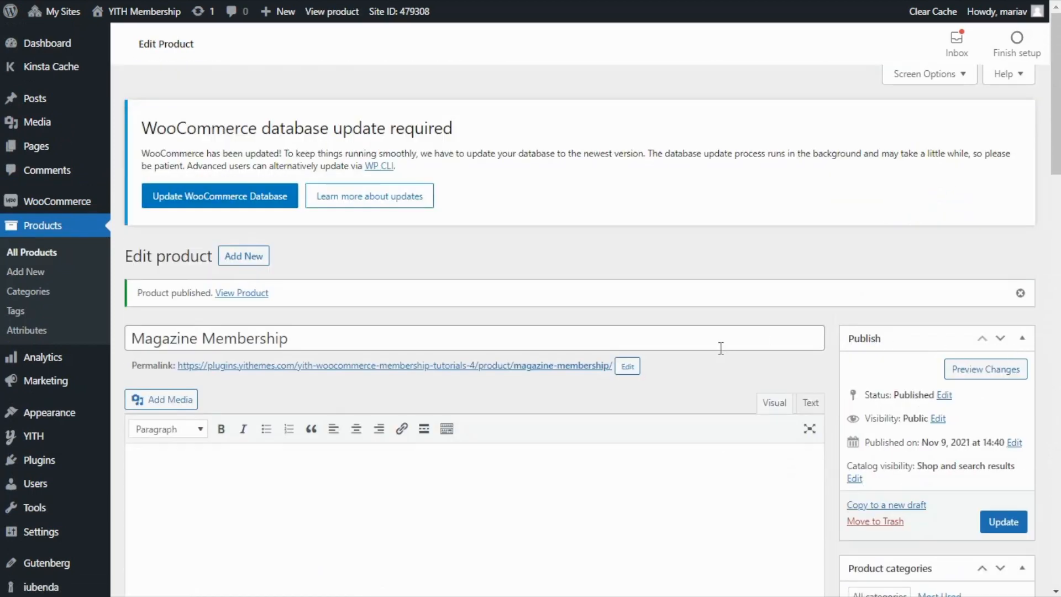
click(414, 371)
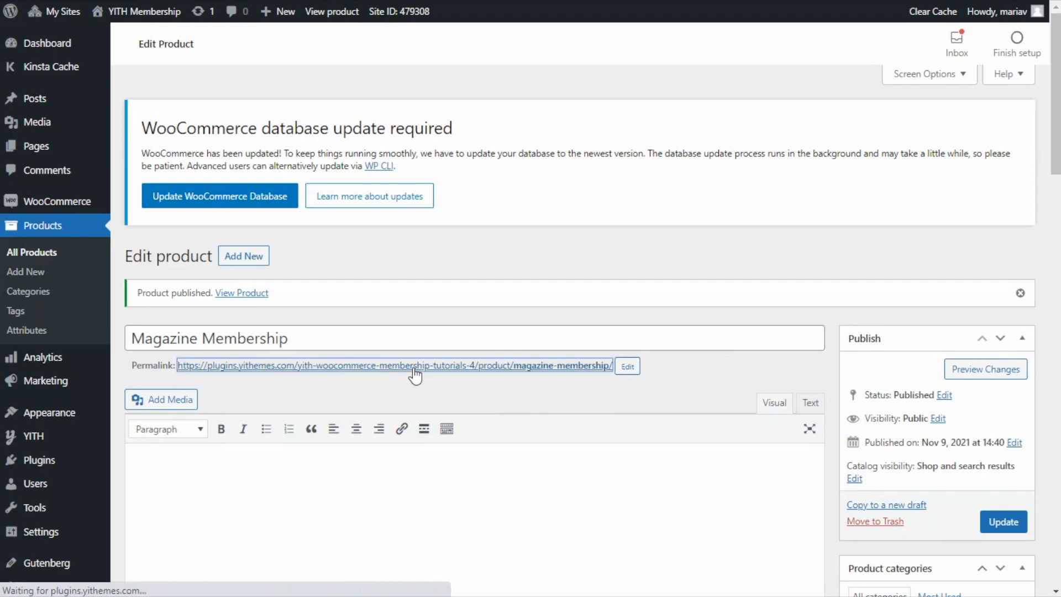
scroll(457, 329, down, 3)
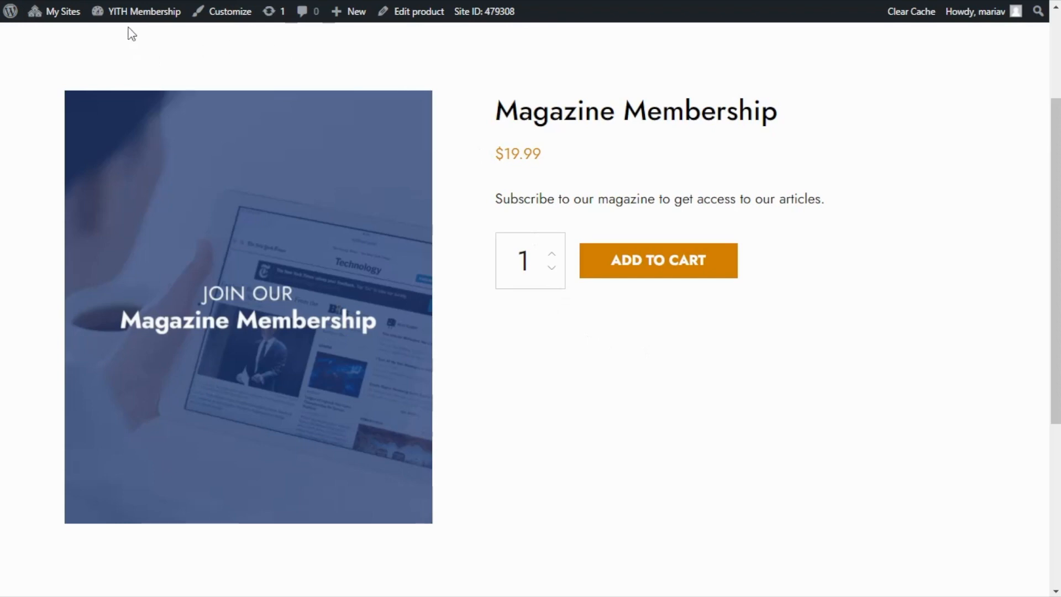
Add a new membership plan titled "Magazine readers" in the YITH Membership plugin.
mouse_move(125, 12)
click(119, 43)
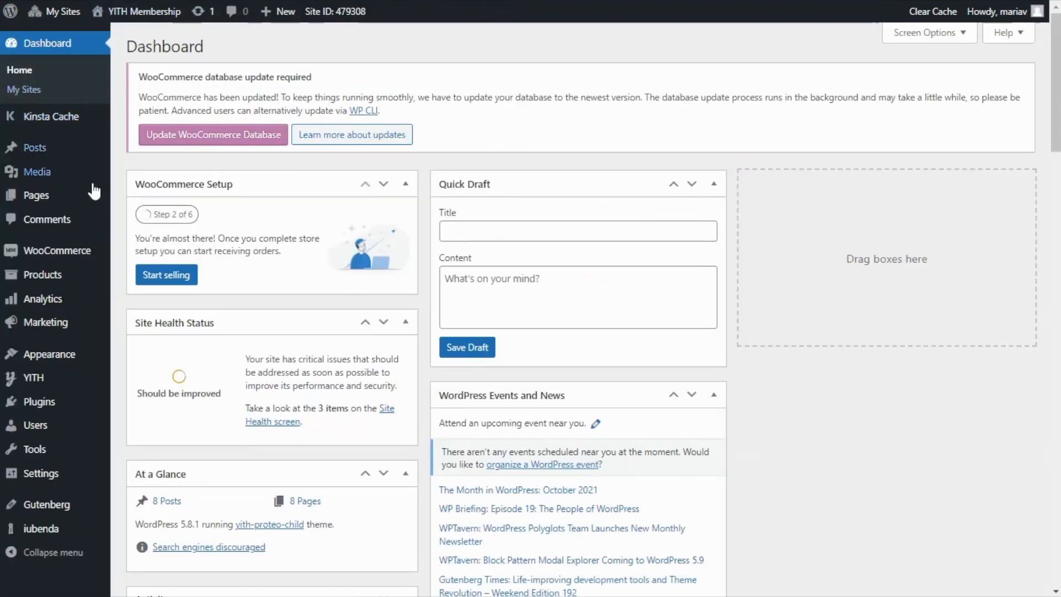
mouse_move(71, 381)
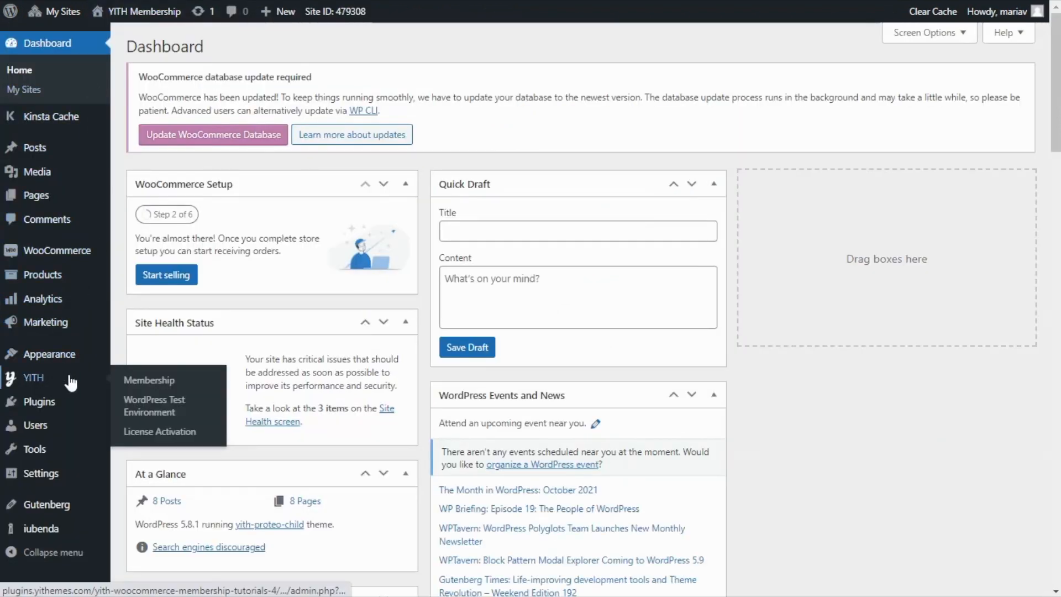
click(149, 382)
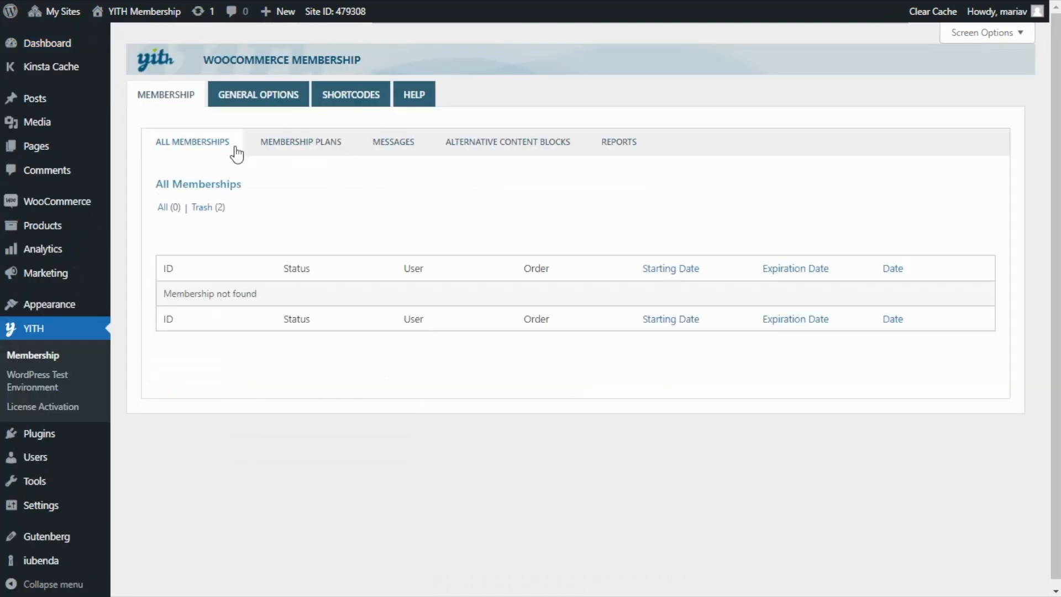
click(306, 149)
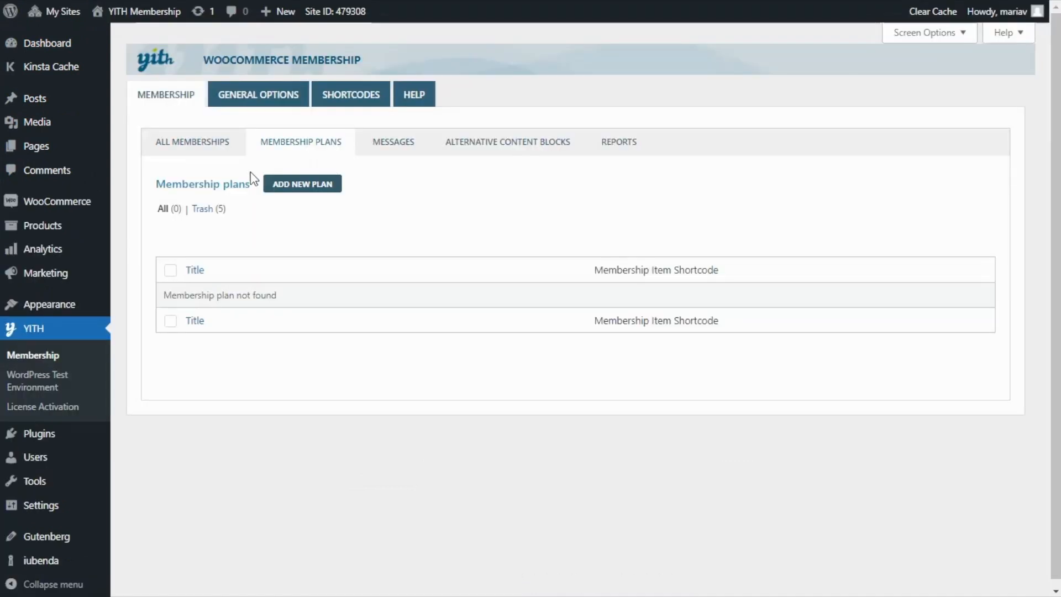
click(314, 194)
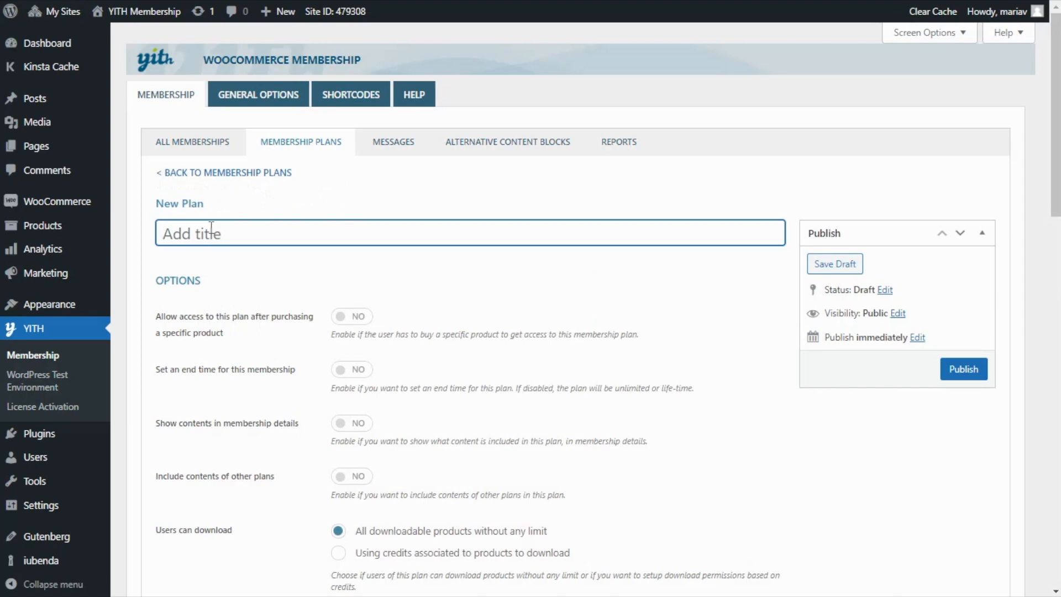
text(Magazine readers)
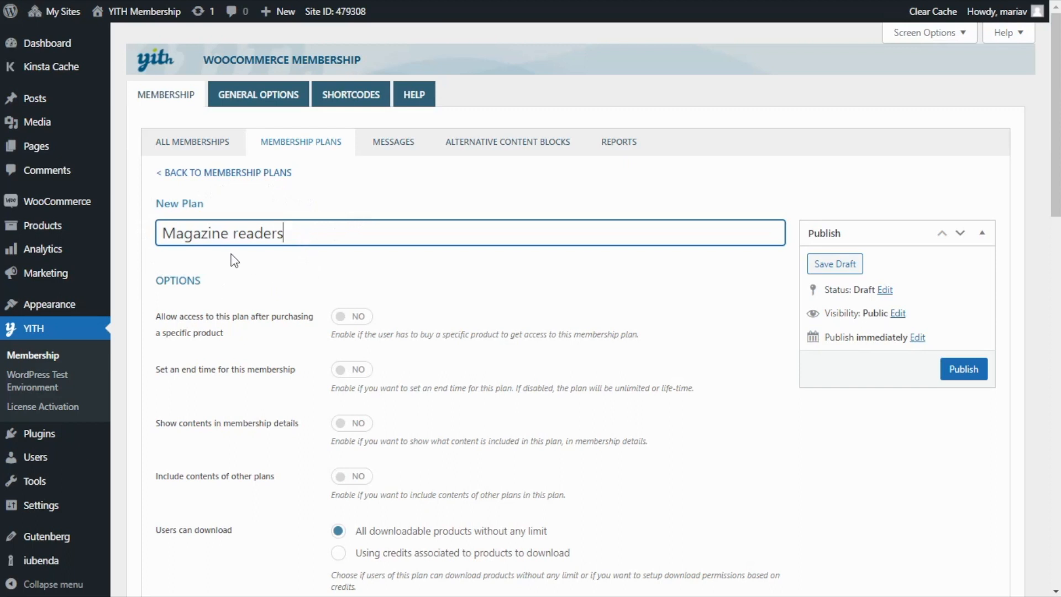
Allow access to the plan after purchasing a specific product and link the Magazine Membership product to it.
scroll(239, 272, down, 1)
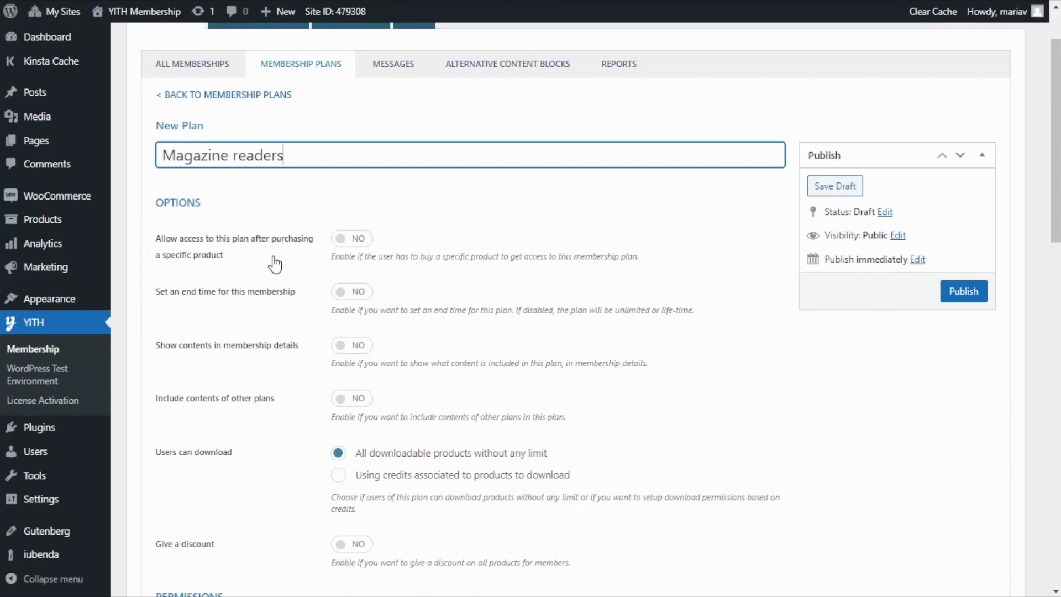
click(358, 241)
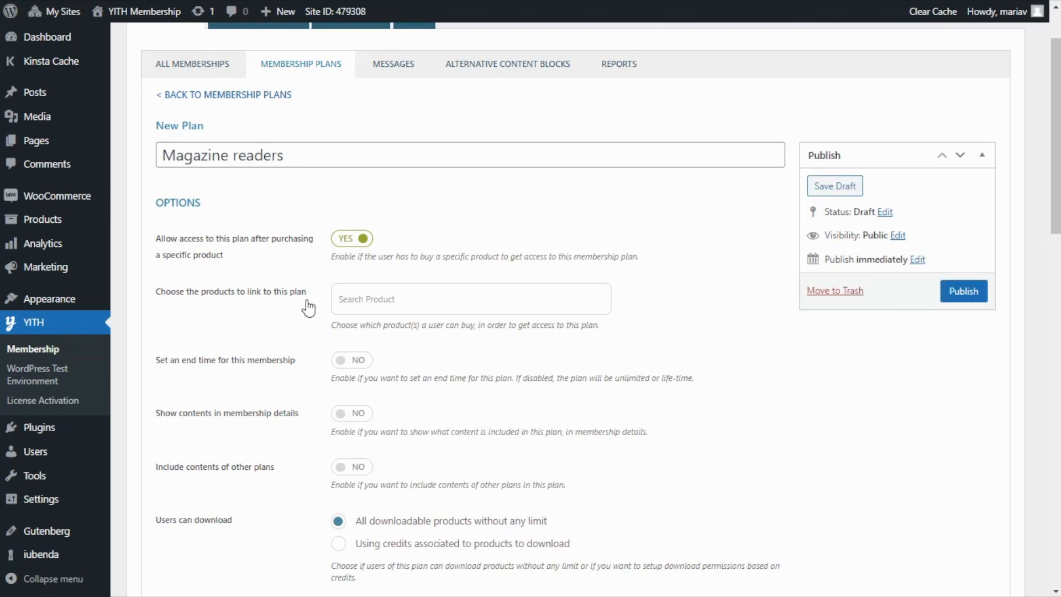
click(359, 301)
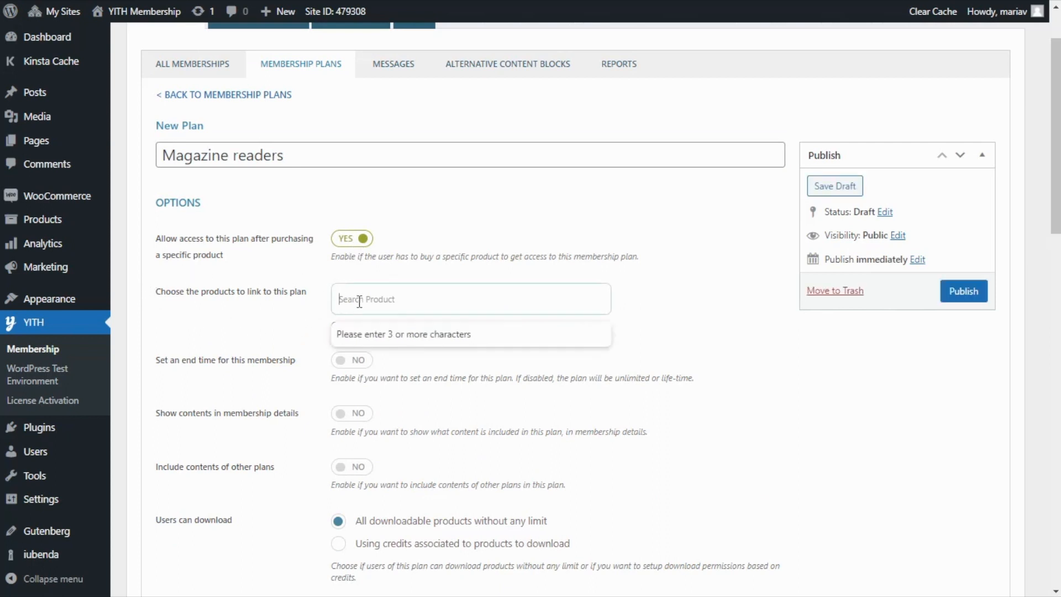
text(member)
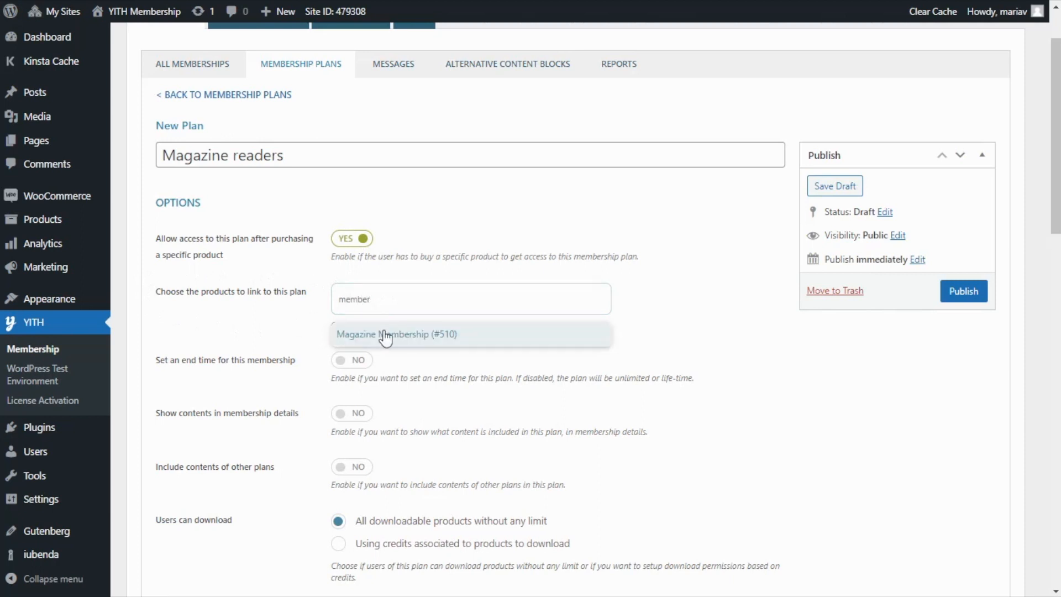
click(385, 335)
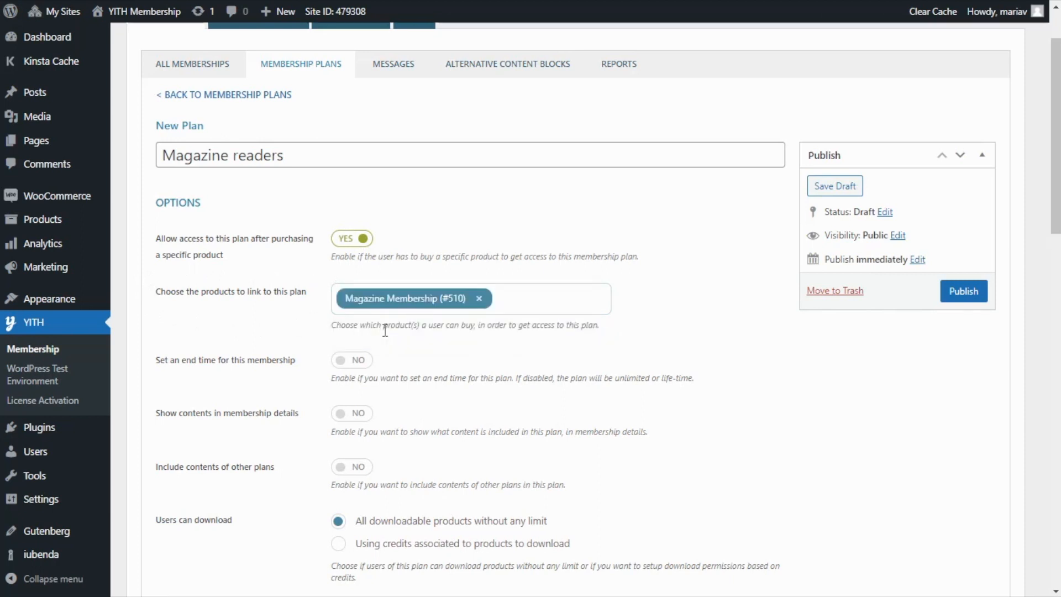
Set the plan's post permissions to include all posts.
scroll(440, 333, down, 3)
scroll(440, 332, down, 5)
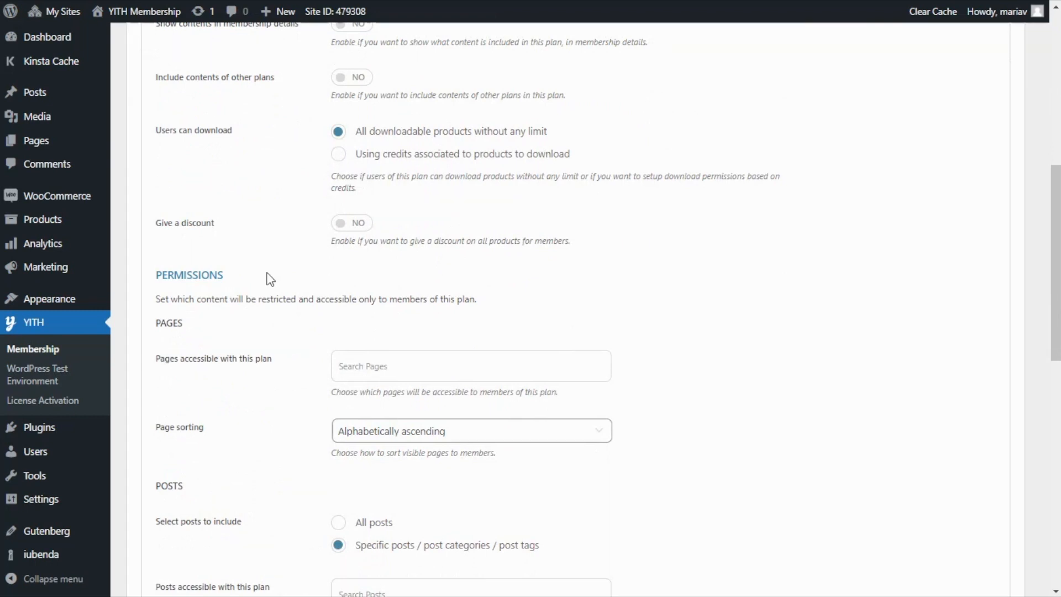
scroll(292, 316, down, 5)
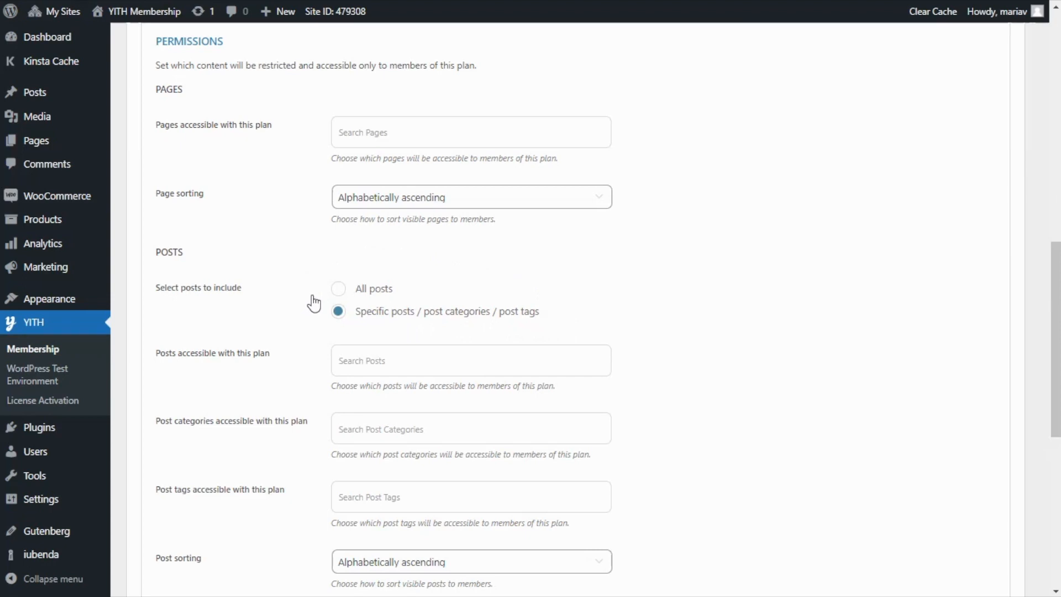
click(338, 289)
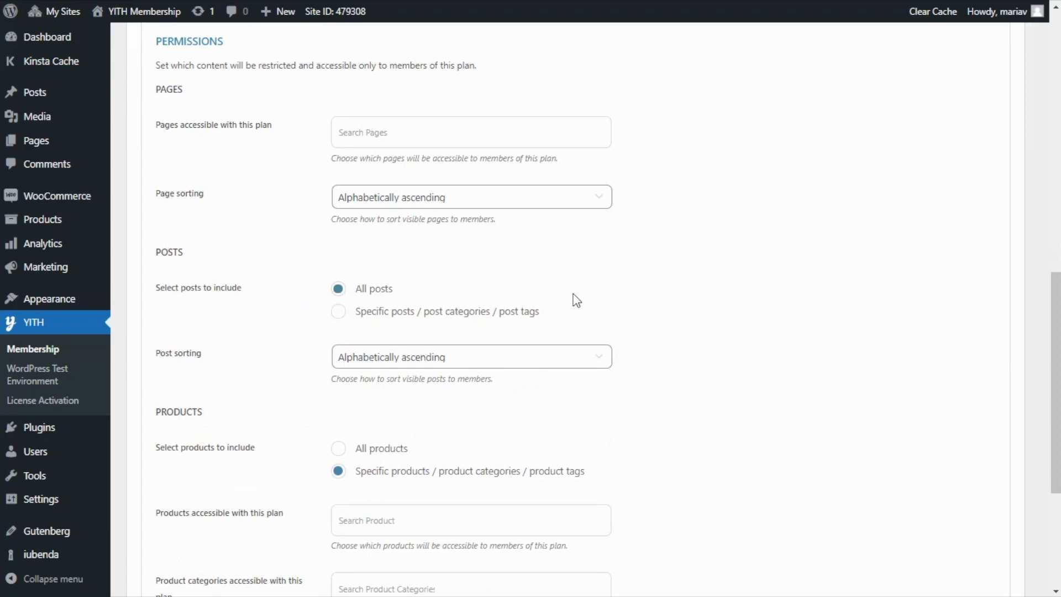
Publish the "Magazine readers" membership plan.
scroll(696, 328, up, 10)
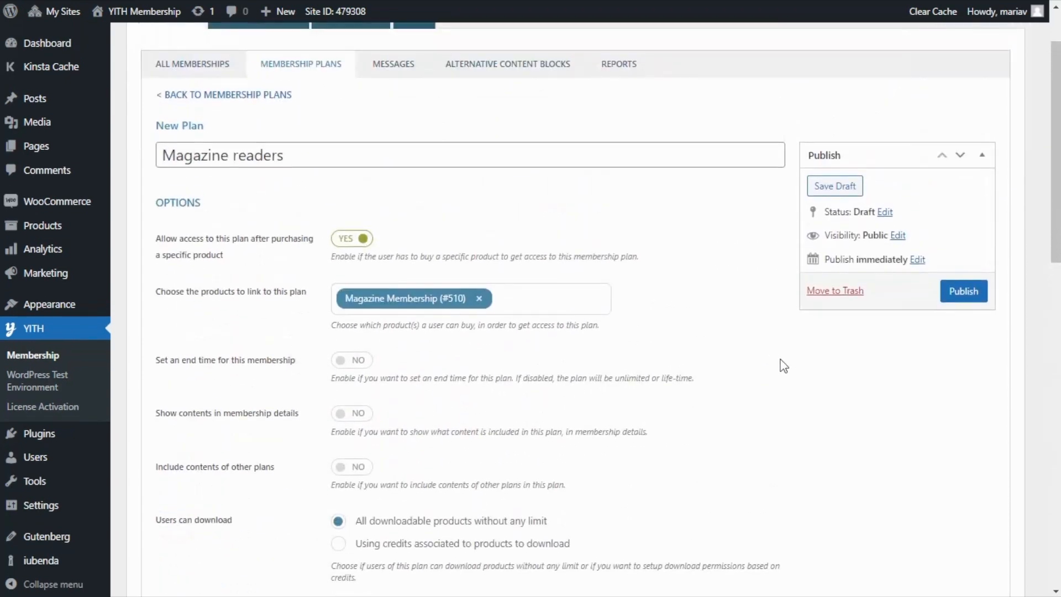
click(982, 293)
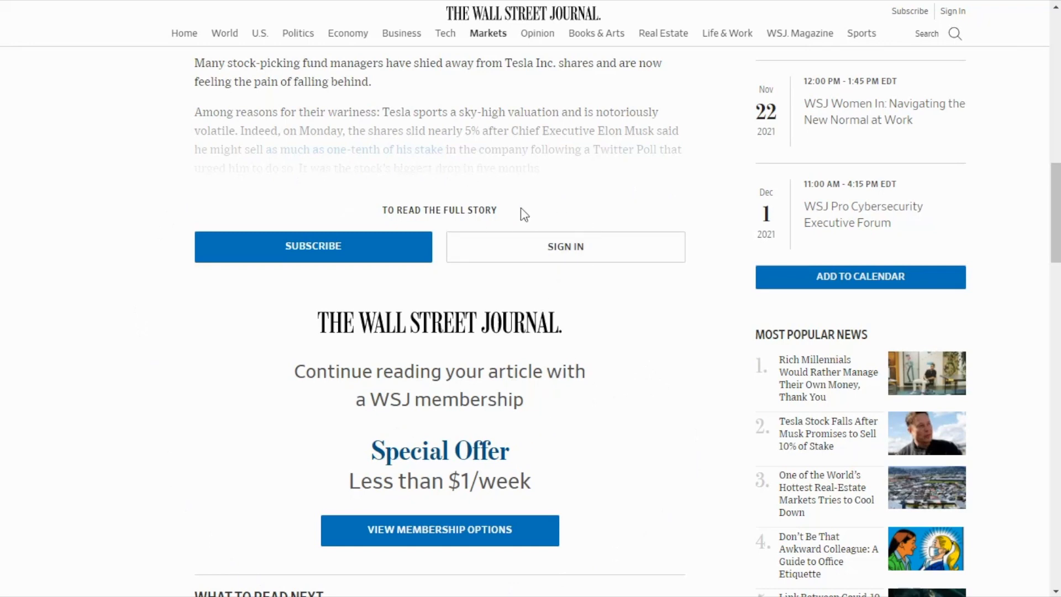
Examine how The Wall Street Journal article cuts off its text and offers membership options to non-subscribers.
scroll(636, 200, up, 1)
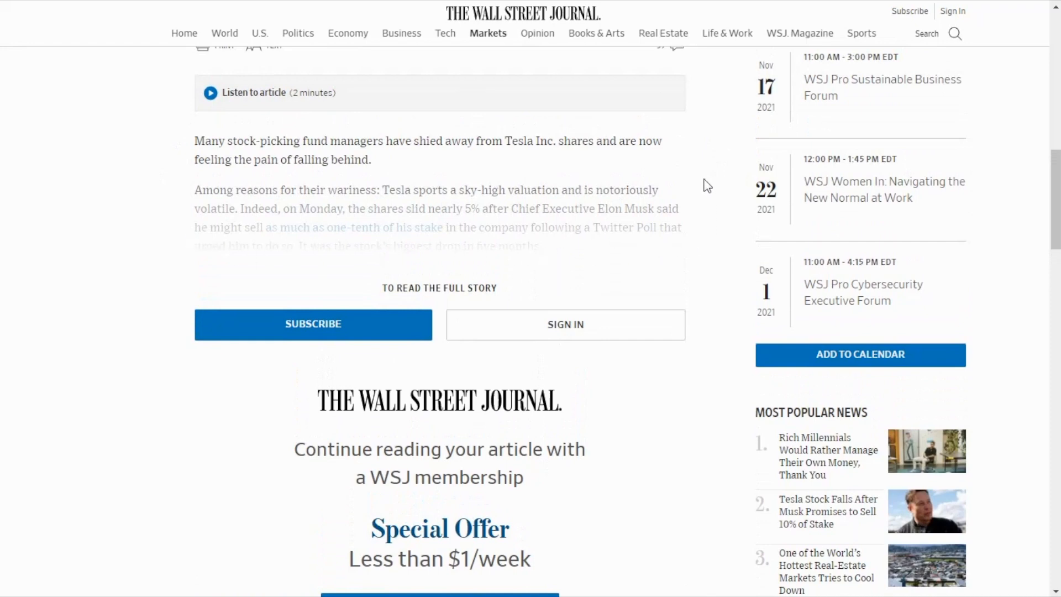
scroll(708, 186, down, 1)
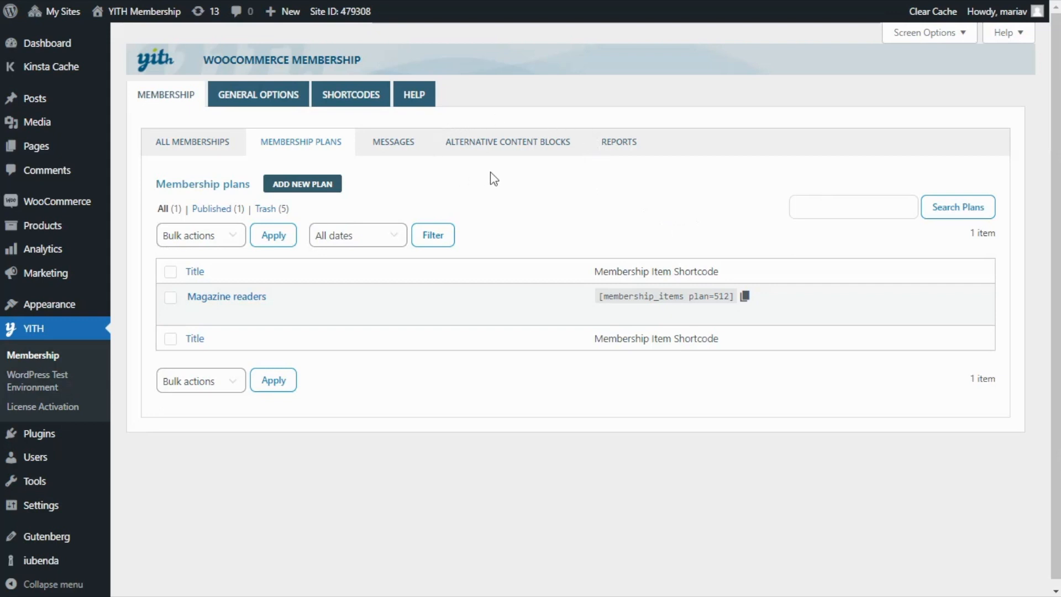
Create an alternative content block titled "New Block" and paste in the headings "Read the full article" and "Sign up for only $19.99".
click(520, 147)
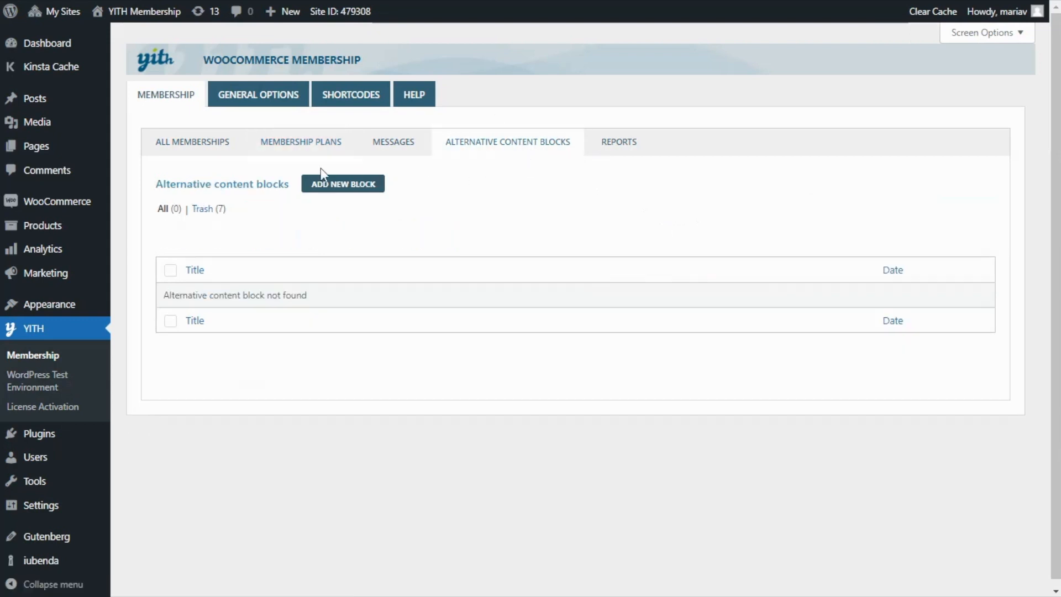
click(351, 190)
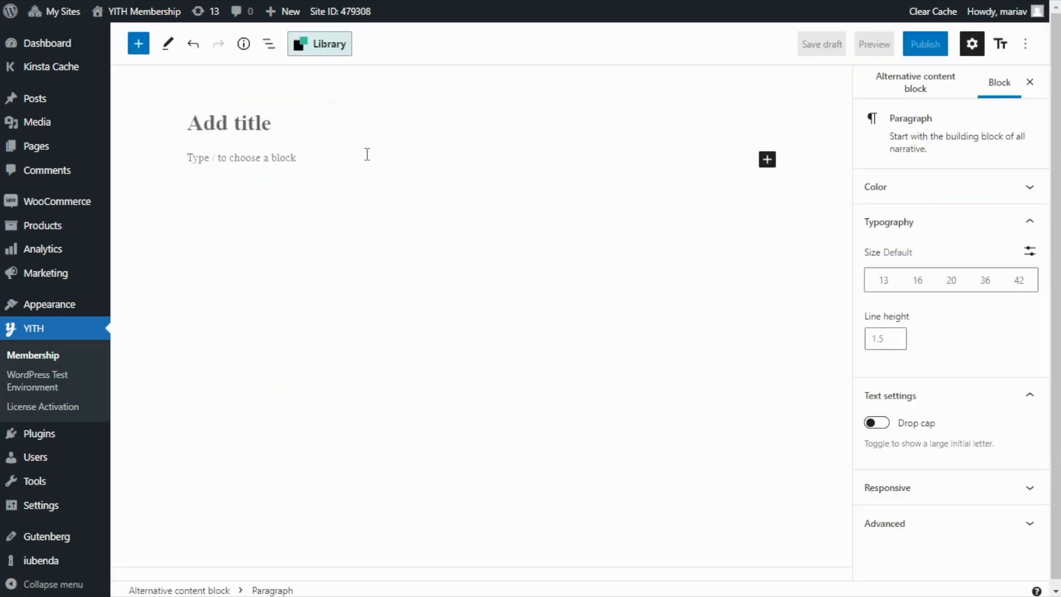
text(New Block)
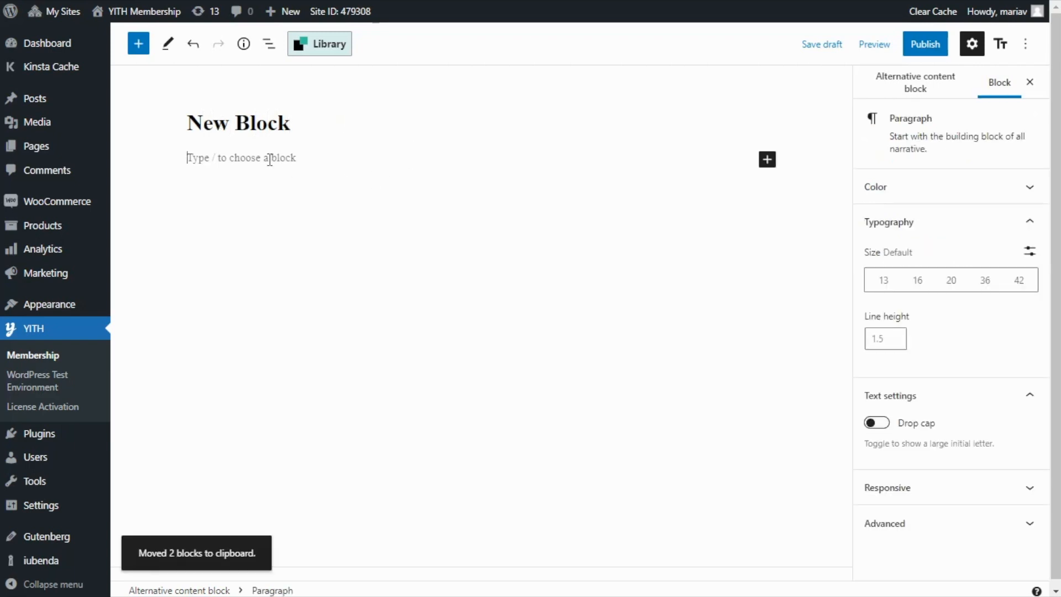
key(ctrl+v)
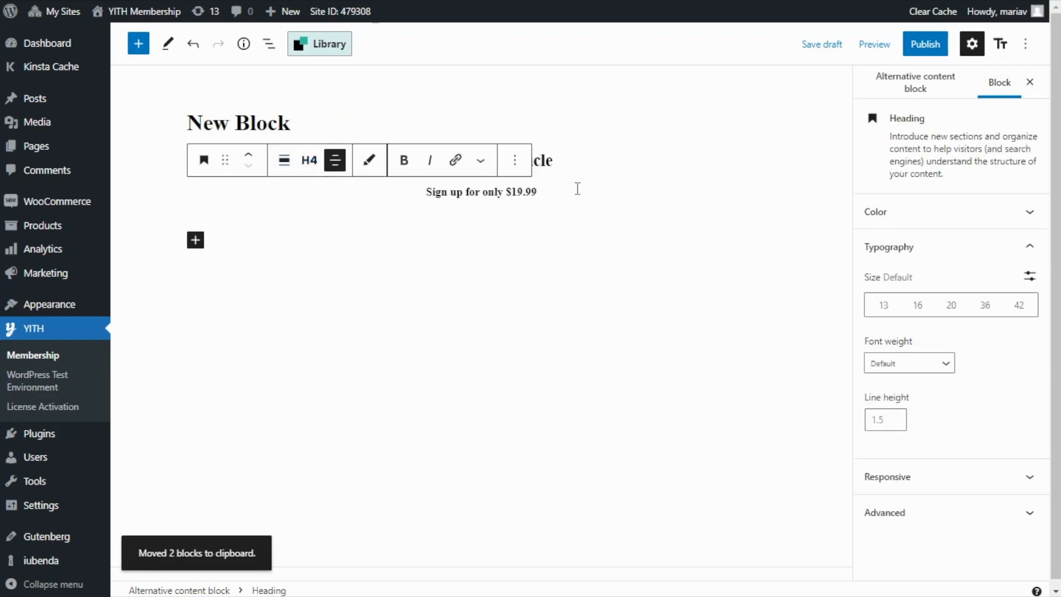
click(542, 159)
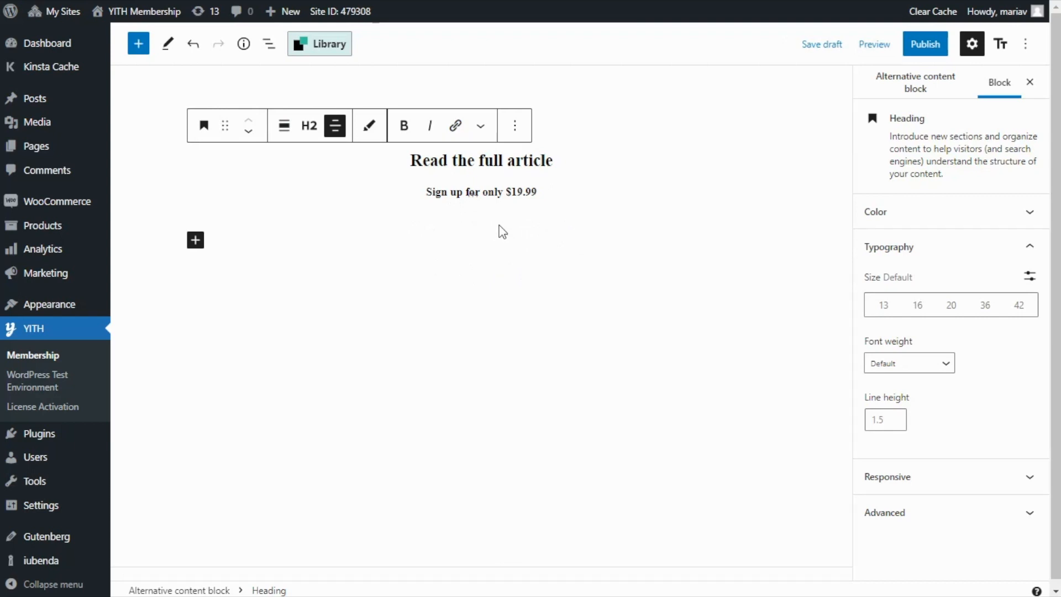
Add a button labelled "Sign up now" below the headings and justify it to the center.
click(196, 245)
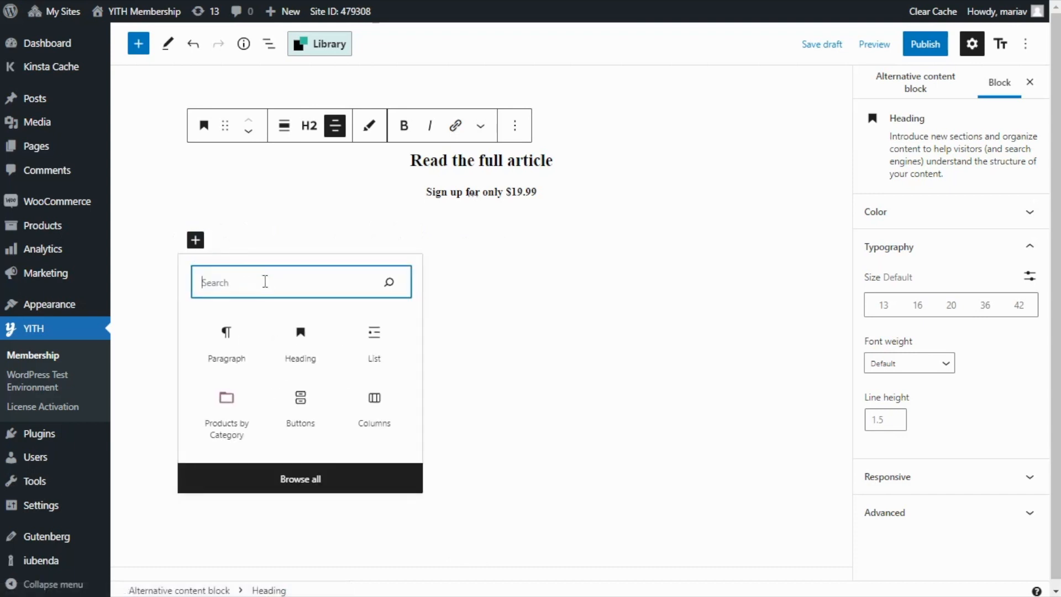
text(button)
click(233, 341)
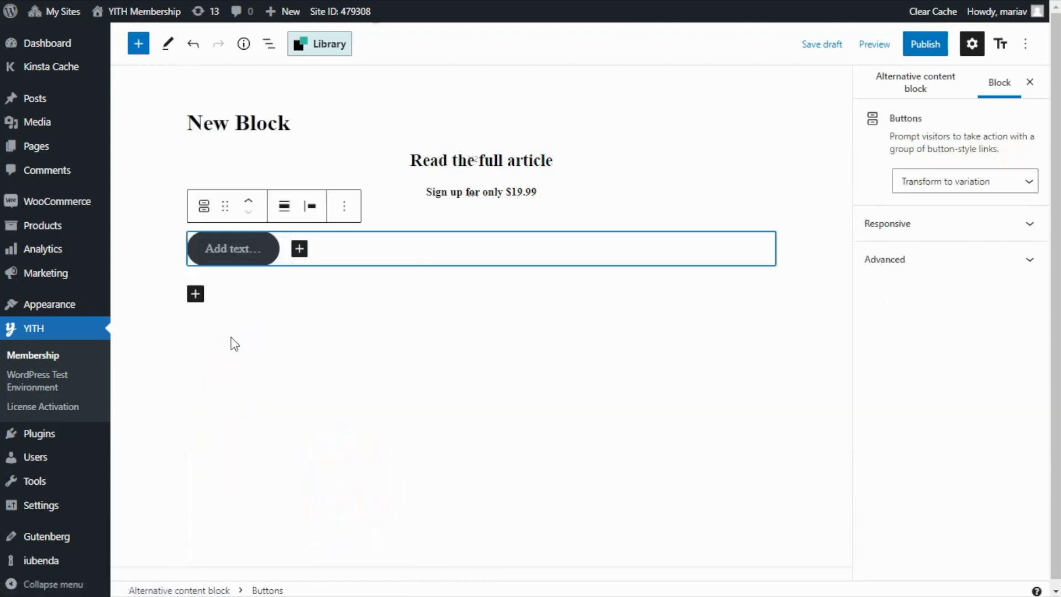
click(238, 250)
text(Sign up now)
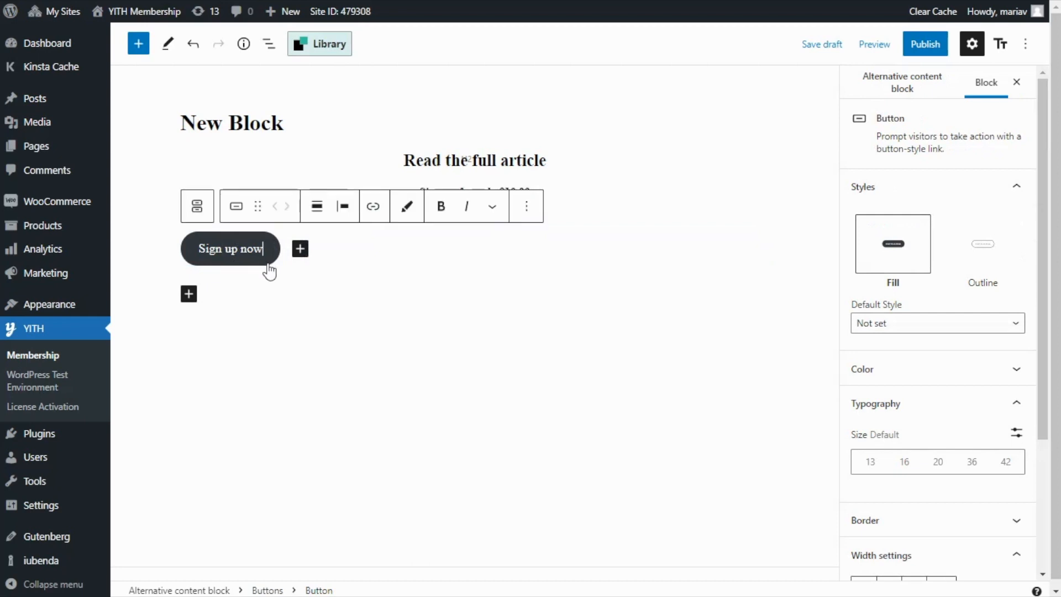
click(344, 208)
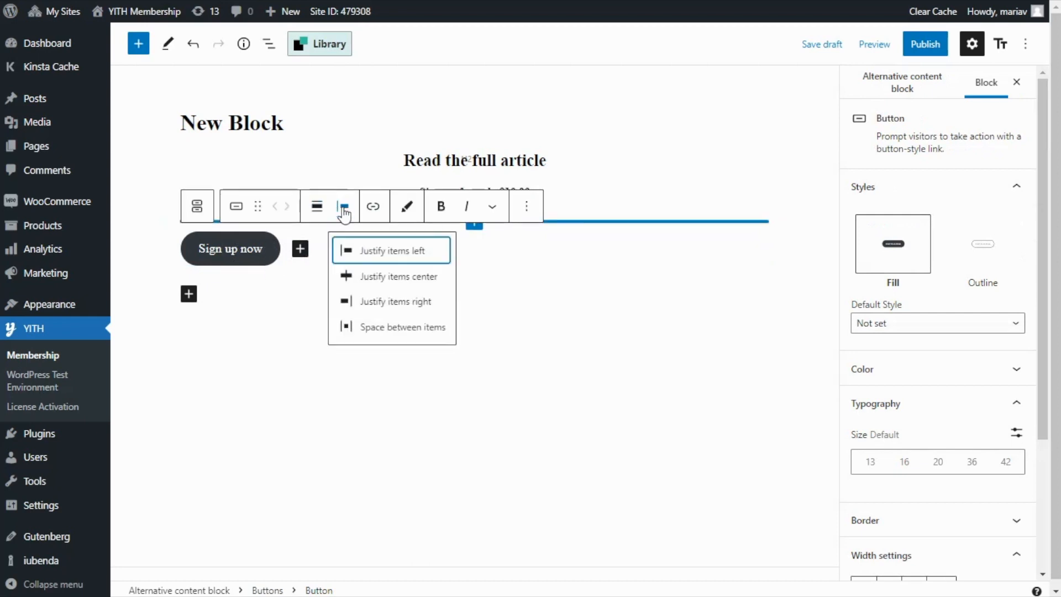
click(418, 280)
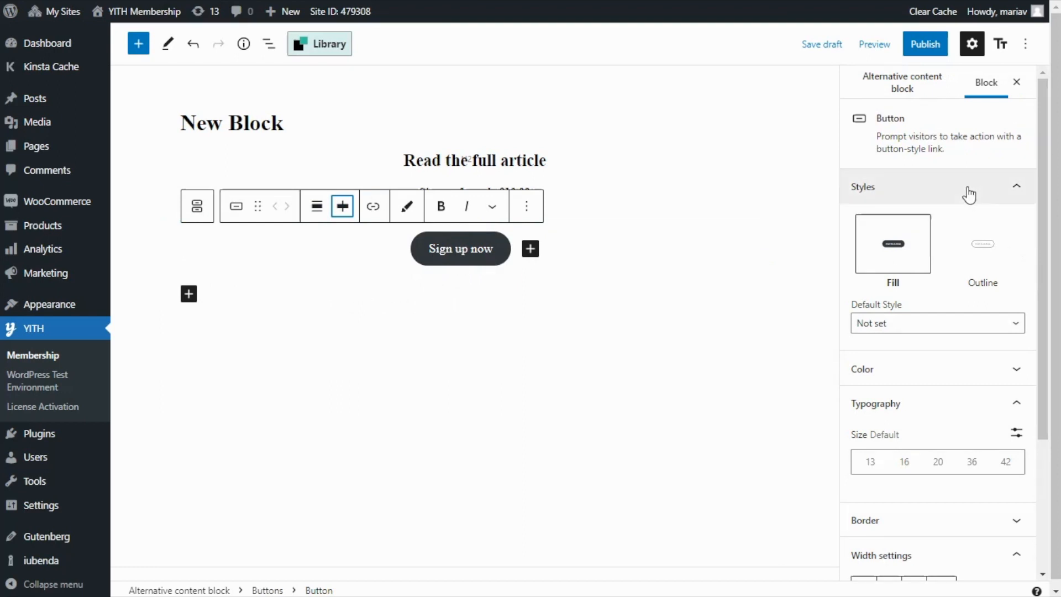
Set the "Sign up now" button's background color to solid red.
scroll(978, 237, down, 4)
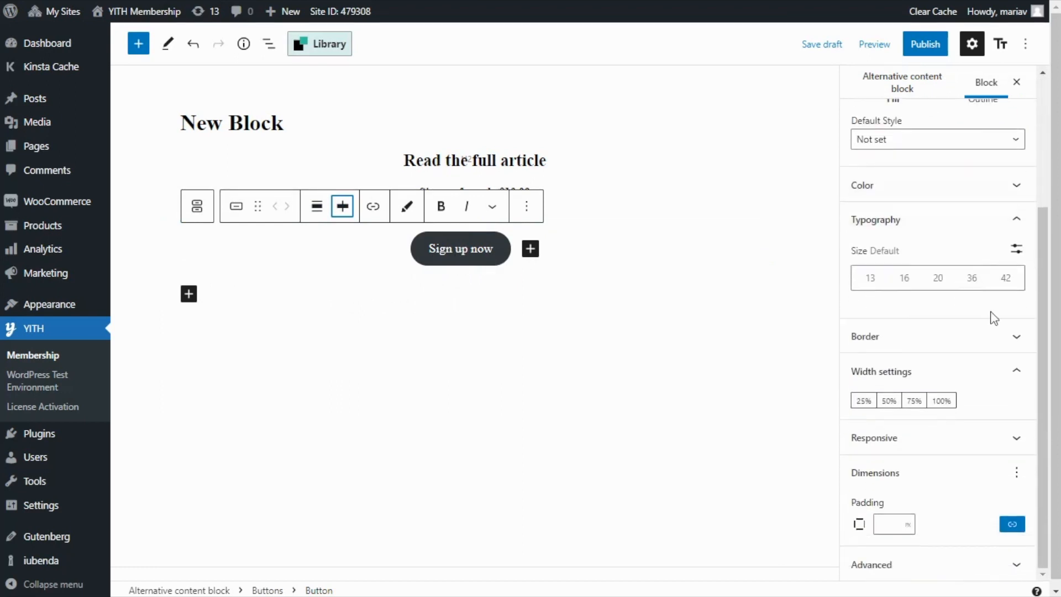
click(1020, 188)
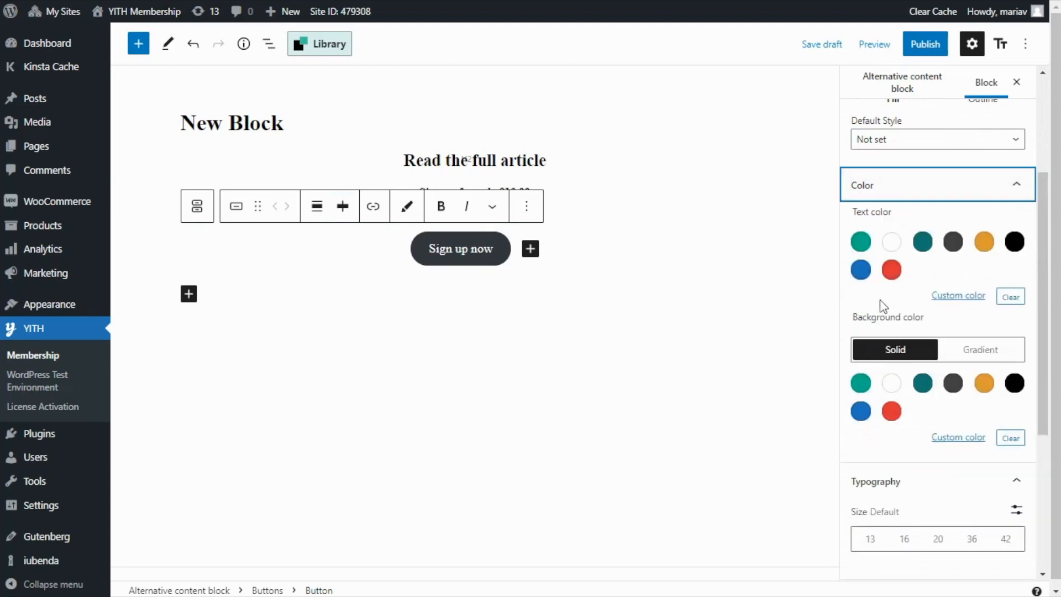
click(892, 412)
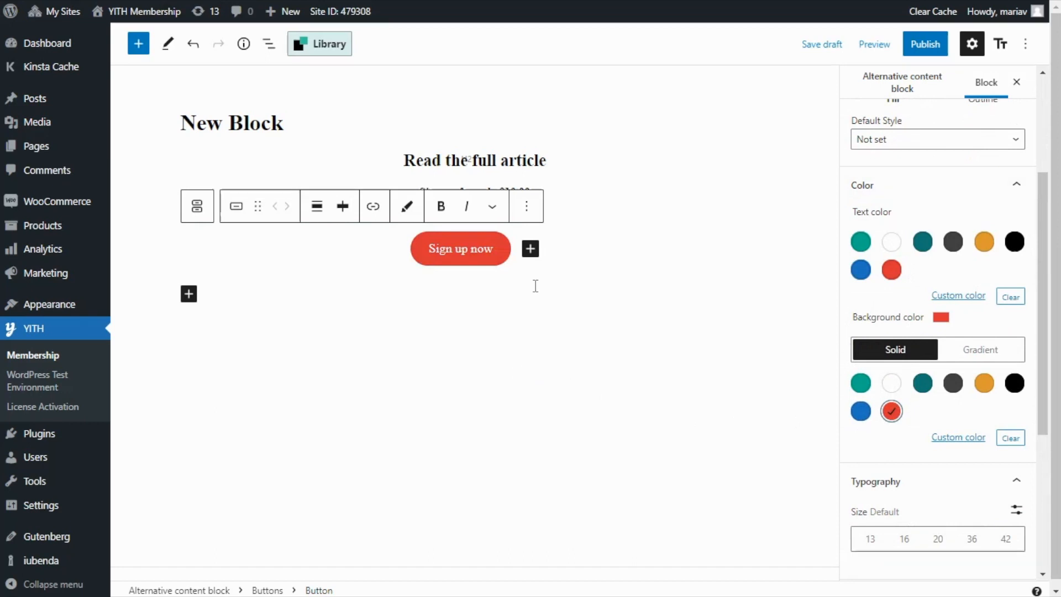
Link the "Sign up now" button to the Magazine Membership product page.
click(373, 207)
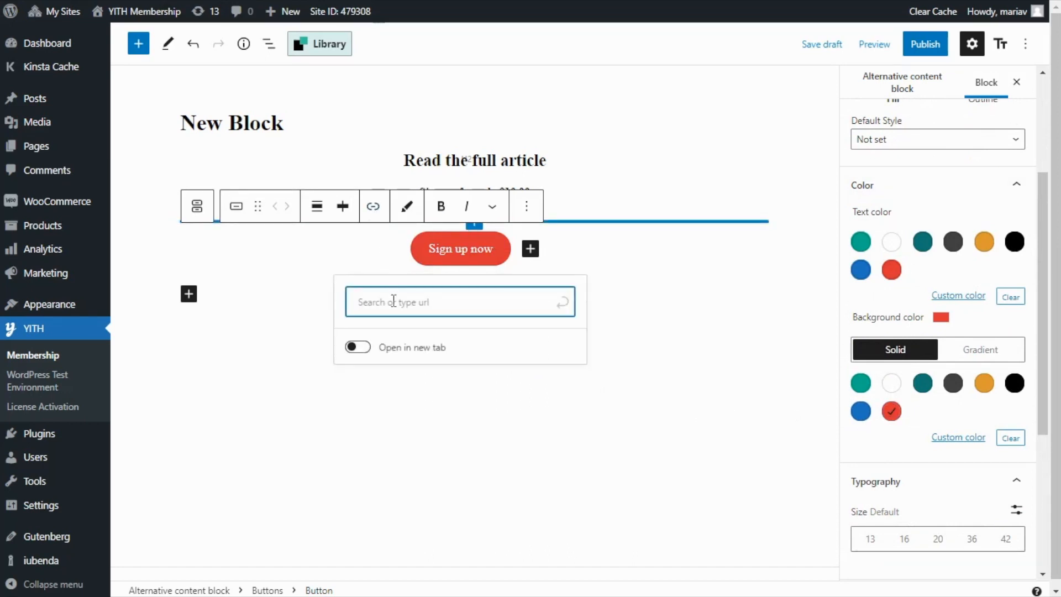
text(magazine)
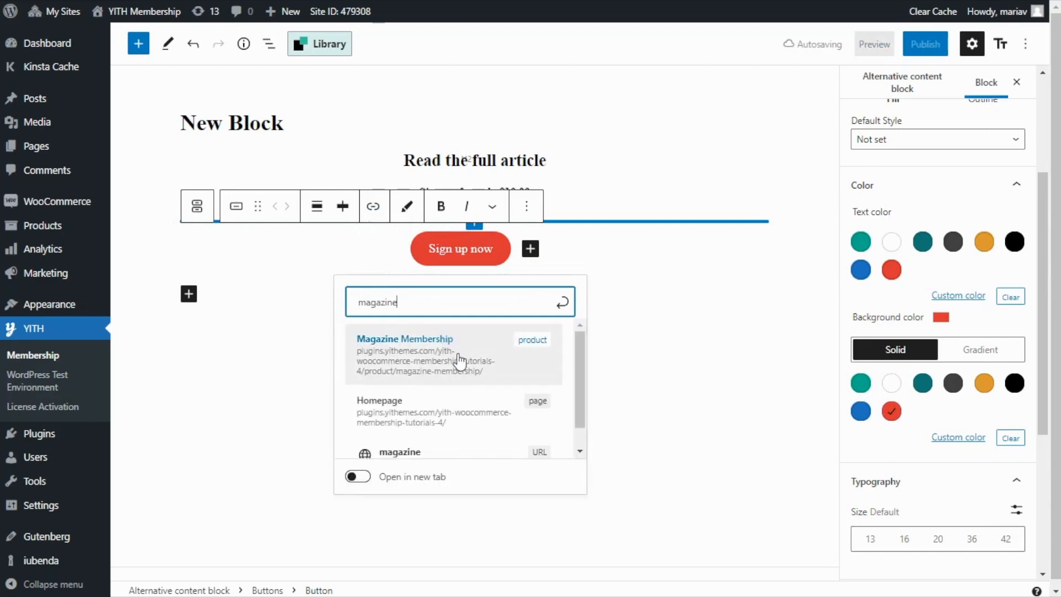
click(462, 361)
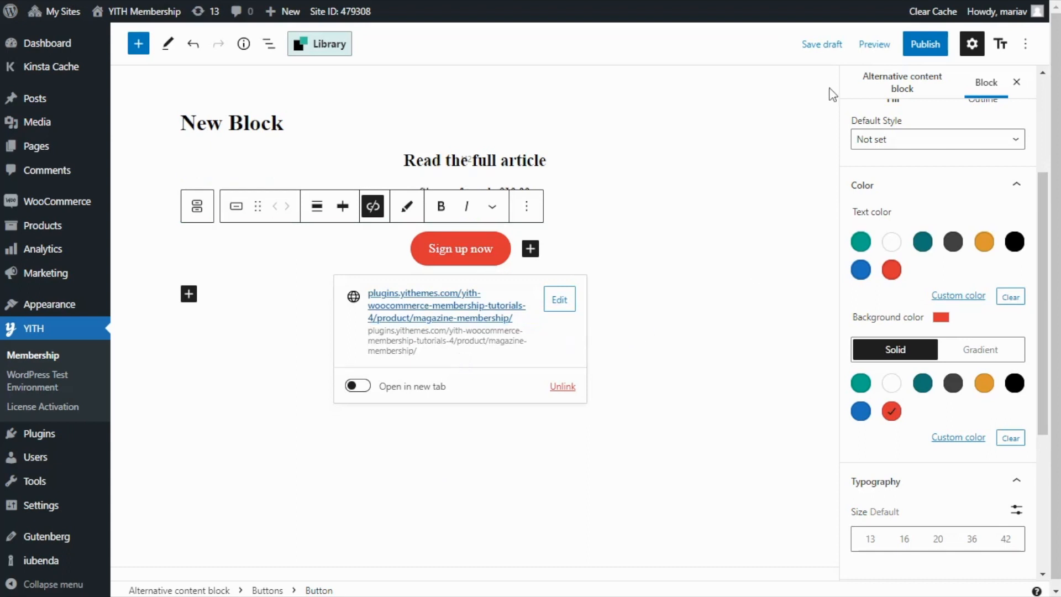
Preview the alternative content block on the site, return to the editor and publish it.
click(875, 44)
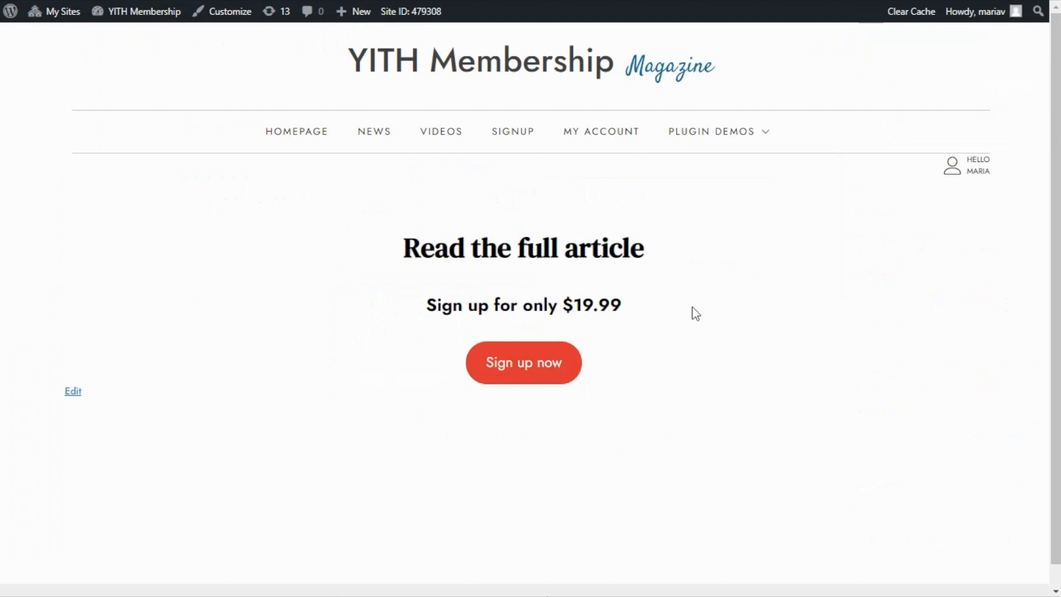
mouse_move(514, 7)
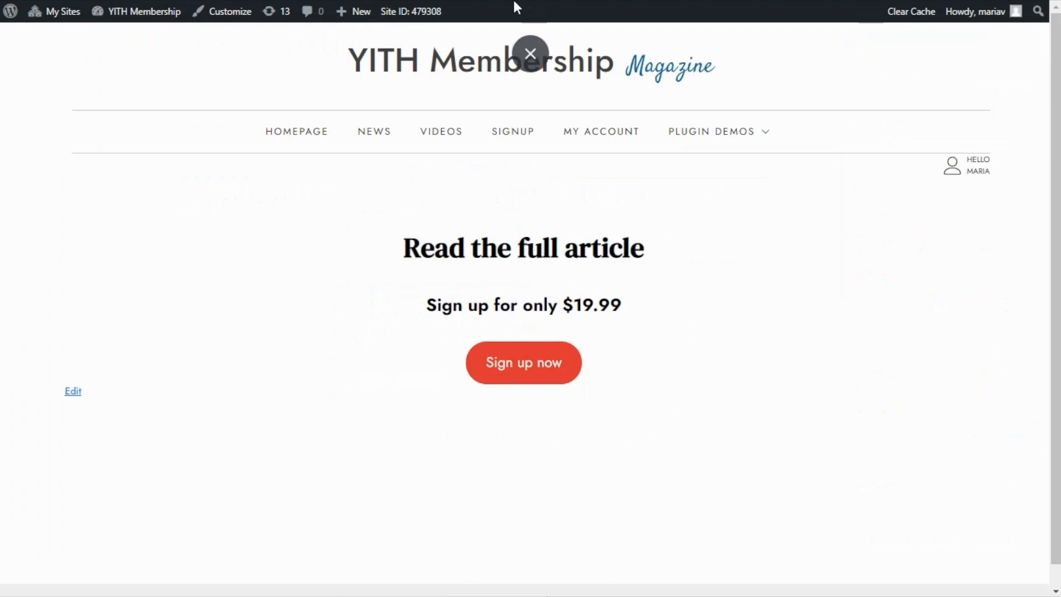
click(530, 54)
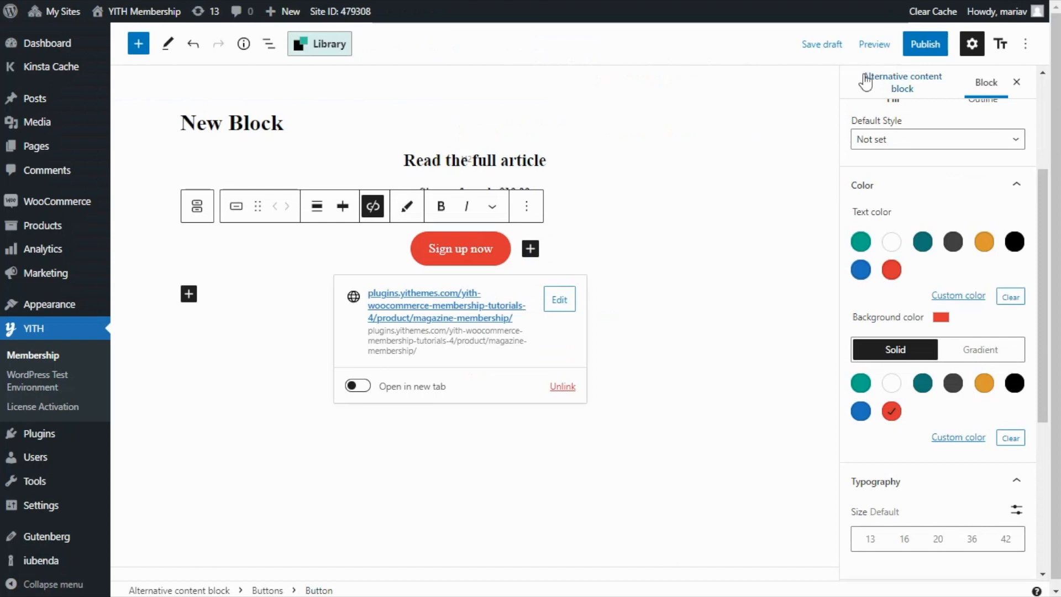
click(935, 49)
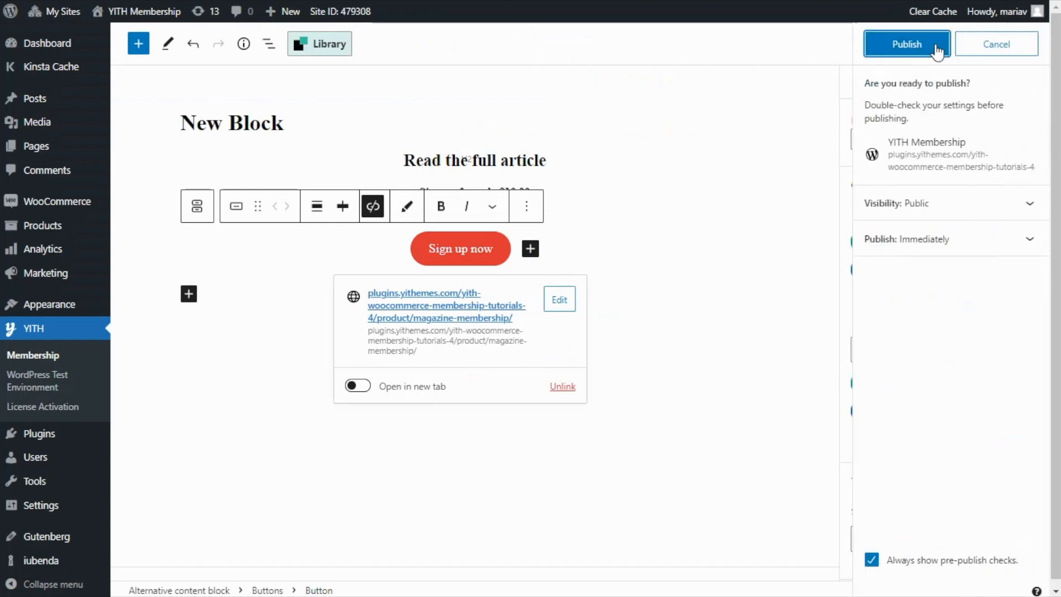
click(936, 49)
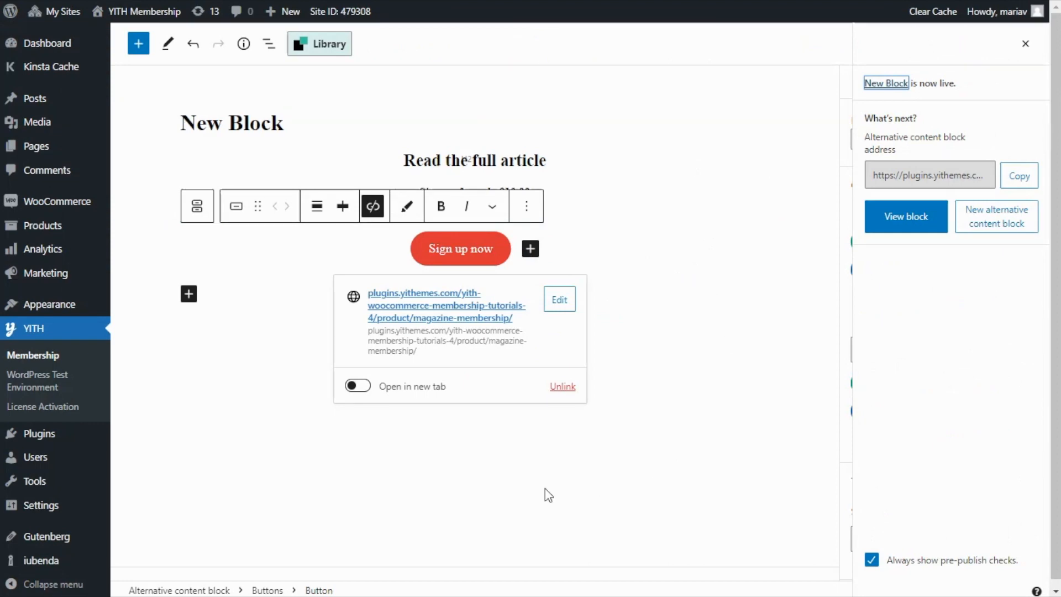
Set "New Block" as the default alternative content block in the plugin's general membership options and save them.
click(59, 356)
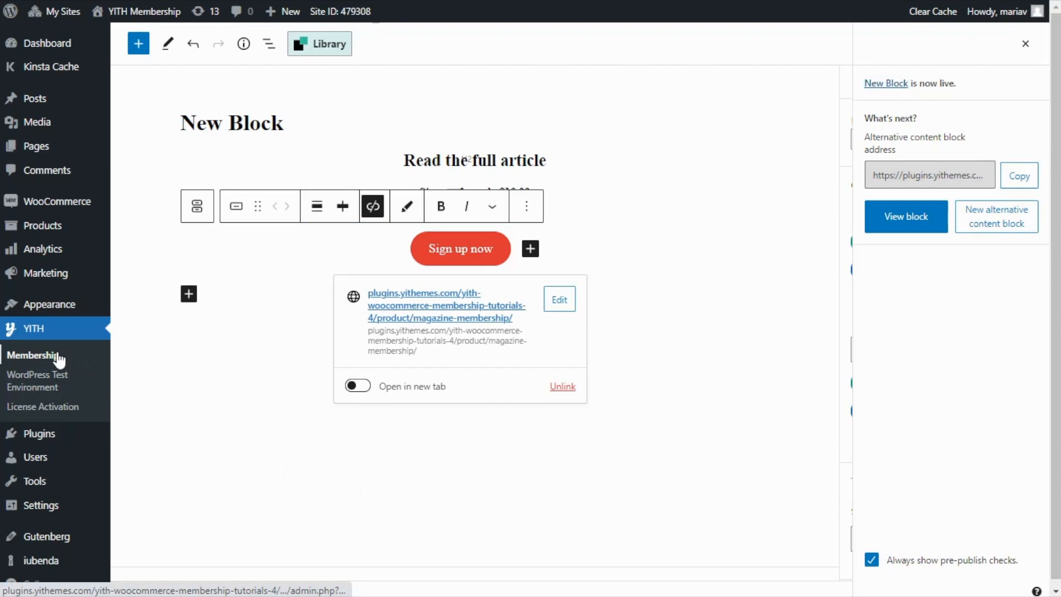
click(281, 106)
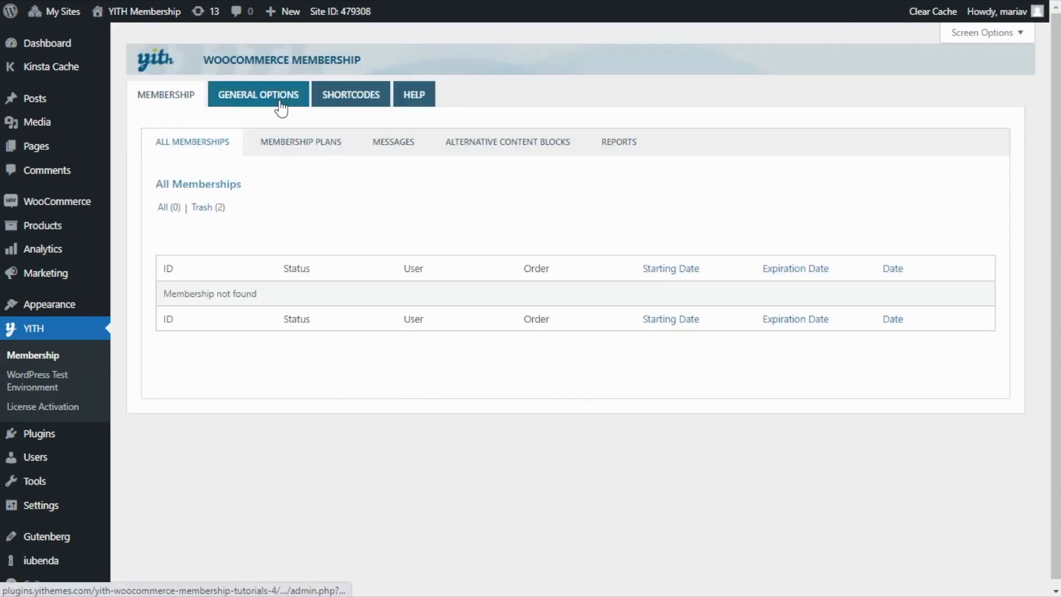
scroll(279, 105, down, 3)
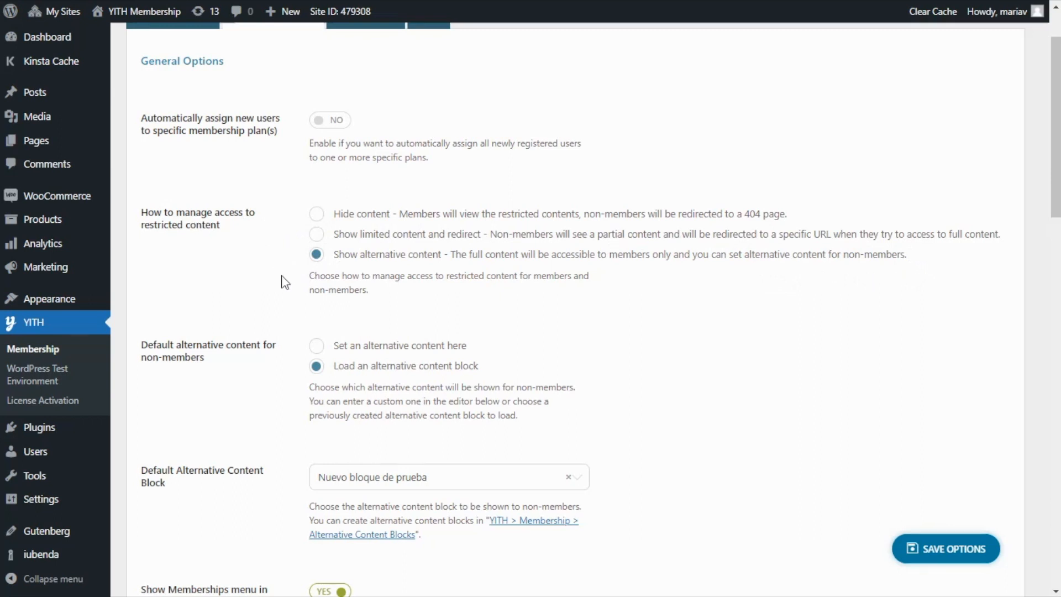
scroll(285, 282, down, 1)
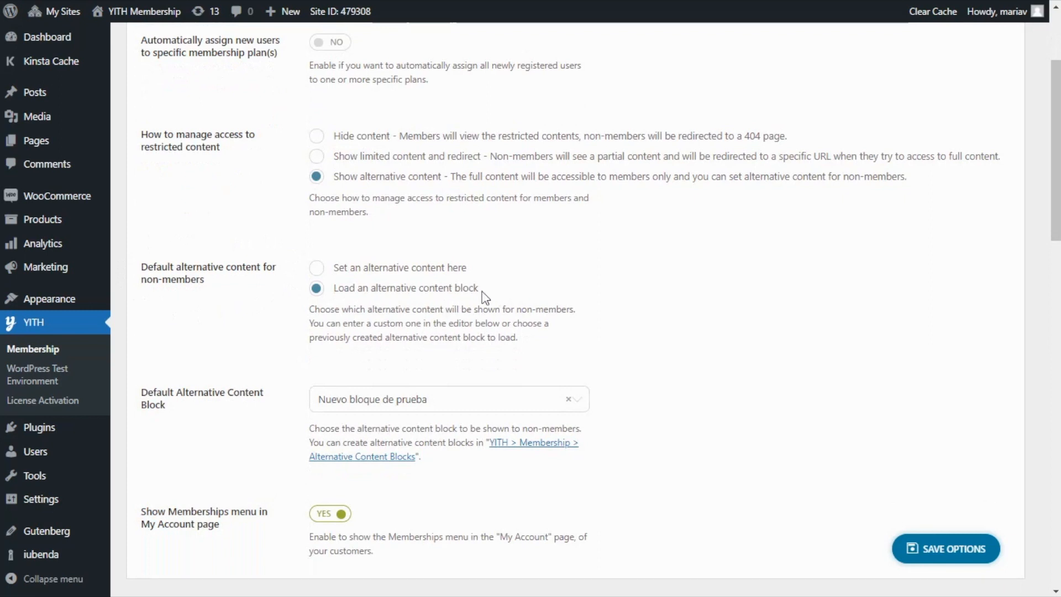
scroll(260, 290, down, 1)
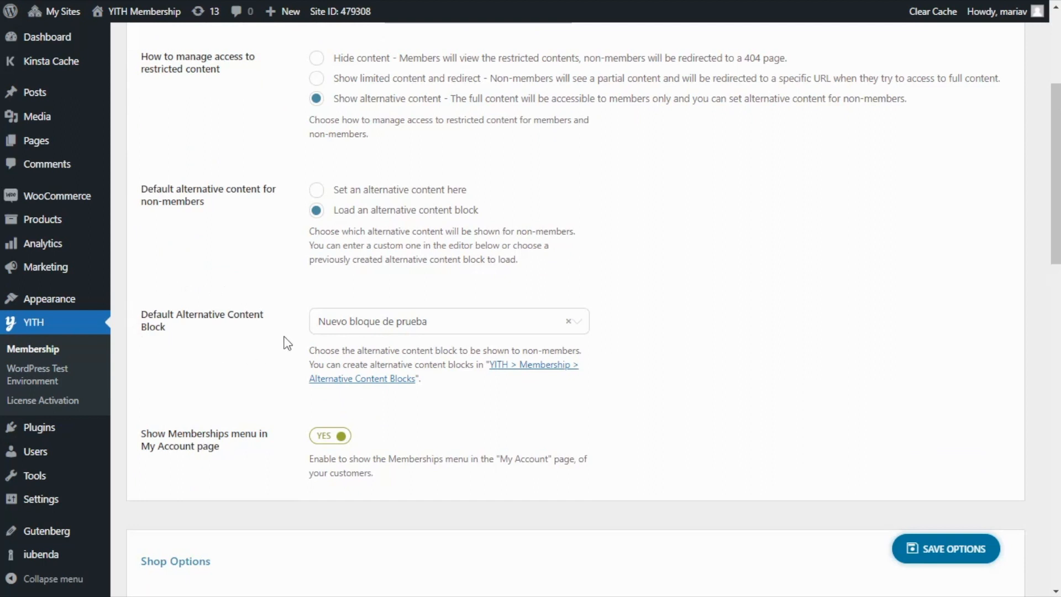
click(503, 334)
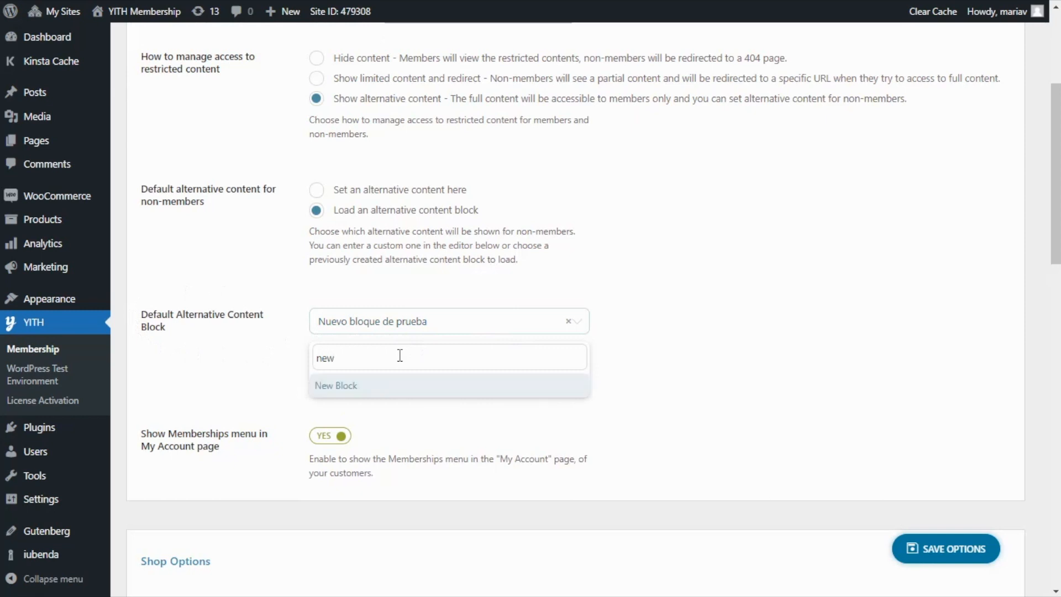
click(368, 392)
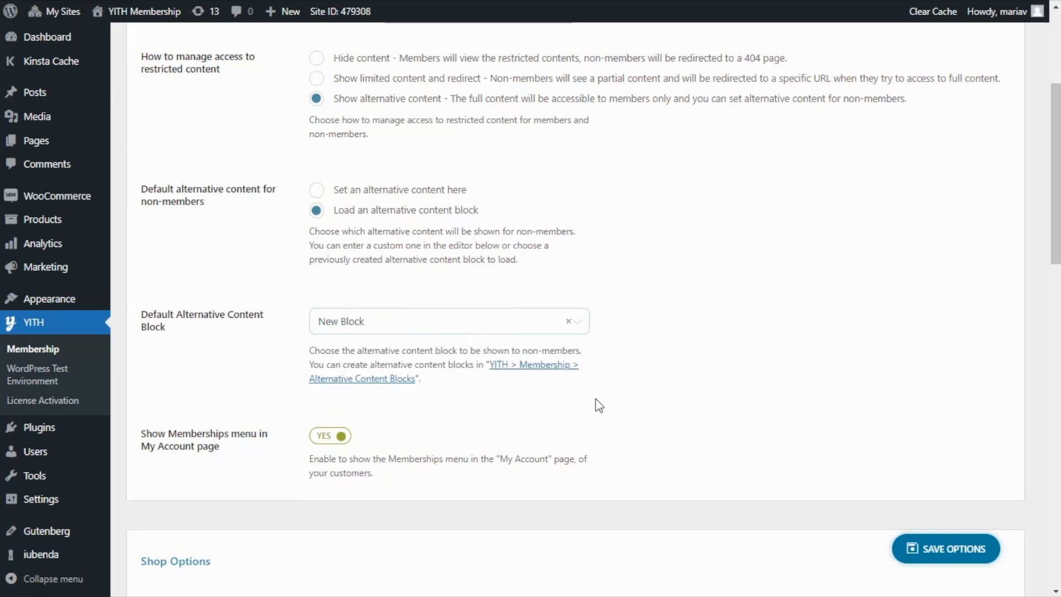
click(961, 559)
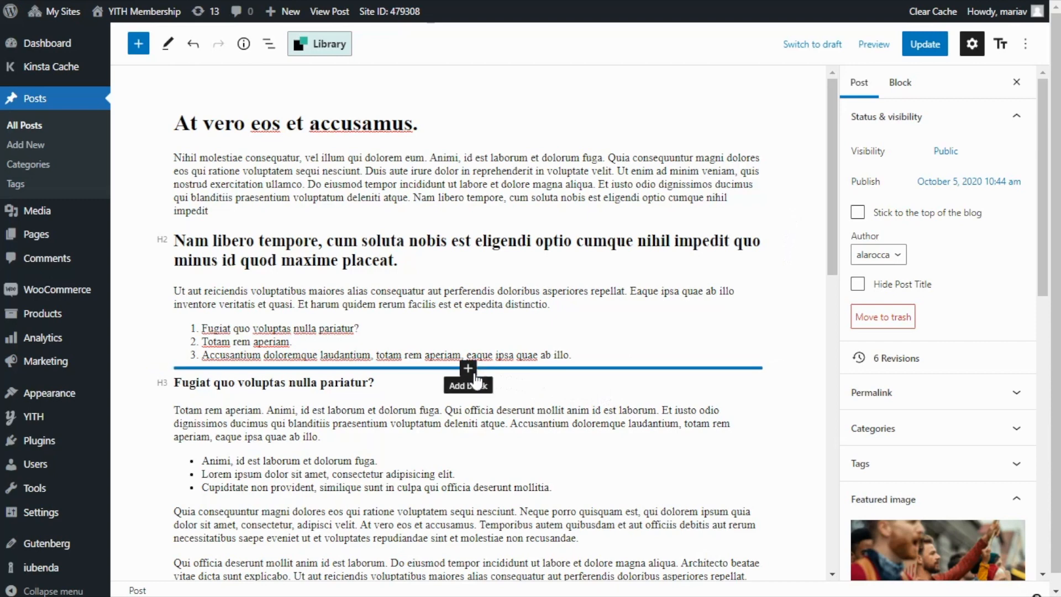
Insert a "Members-only content start" block between the numbered list and the "Fugiat quo voluptas nulla pariatur?" heading, and update the post.
click(468, 369)
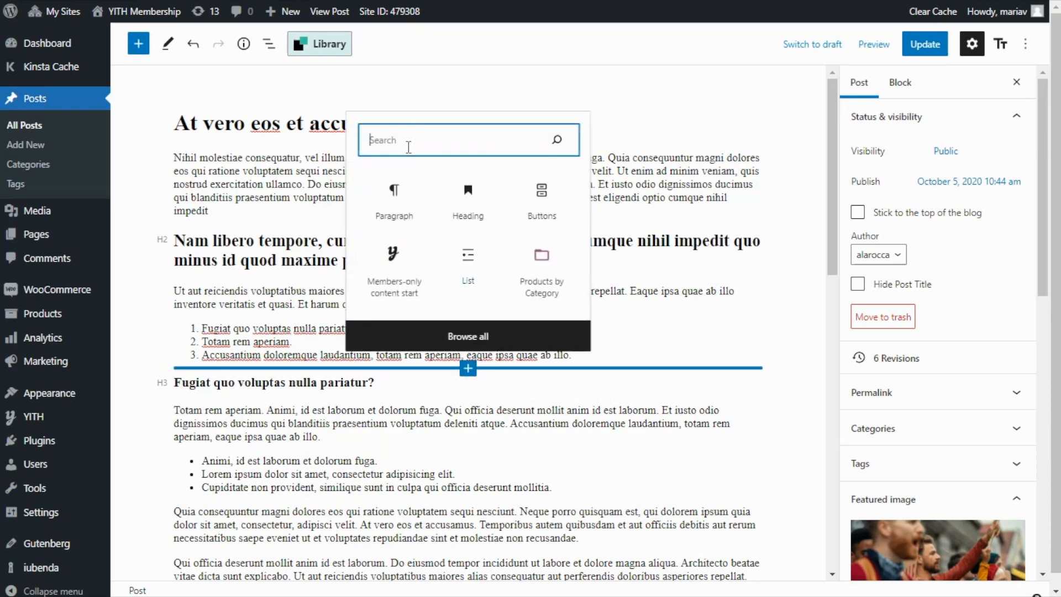
text(member)
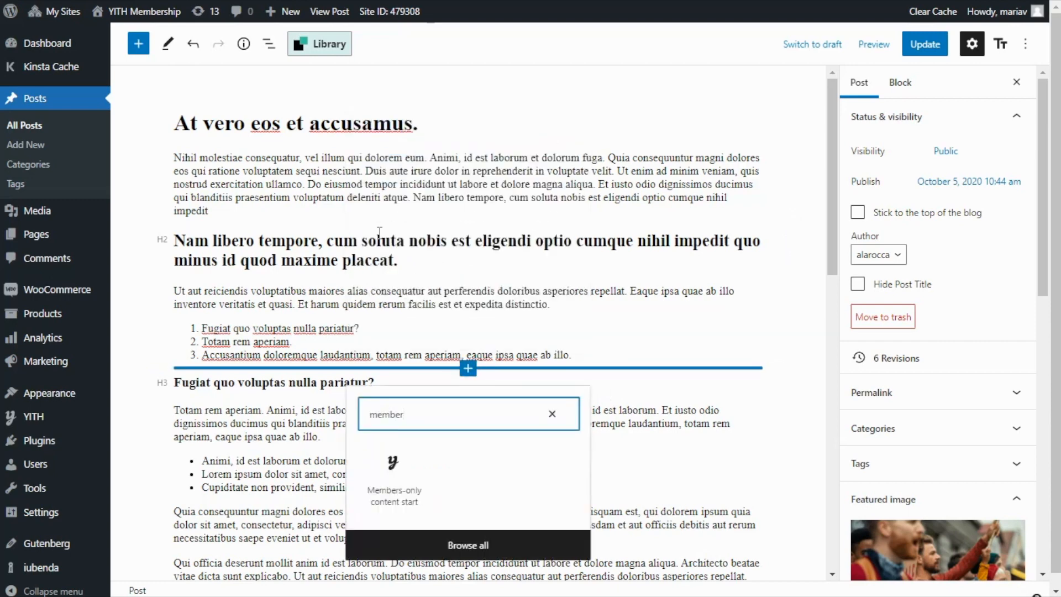
click(395, 494)
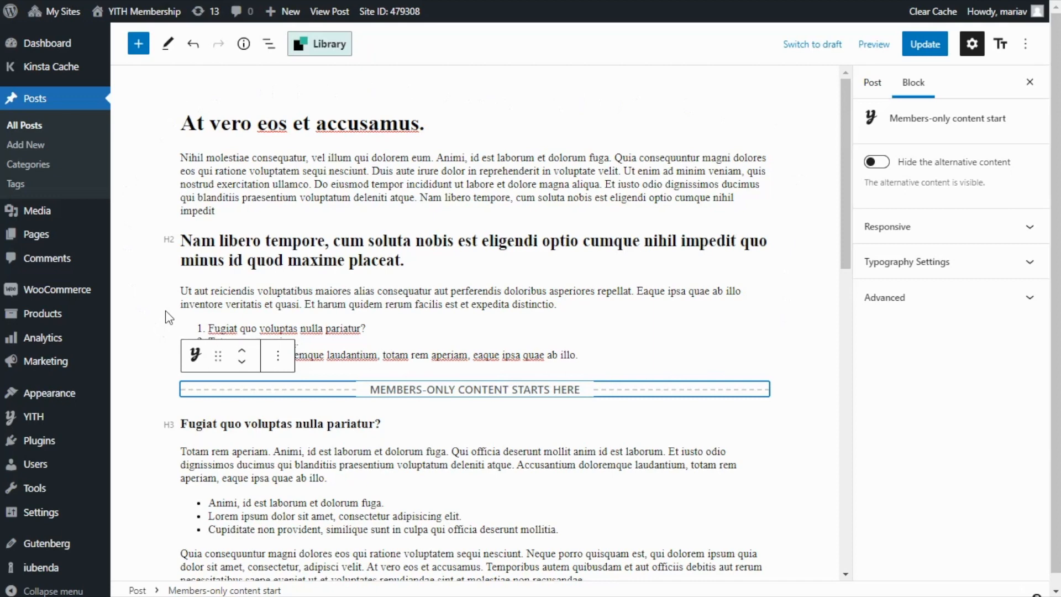
scroll(694, 238, down, 4)
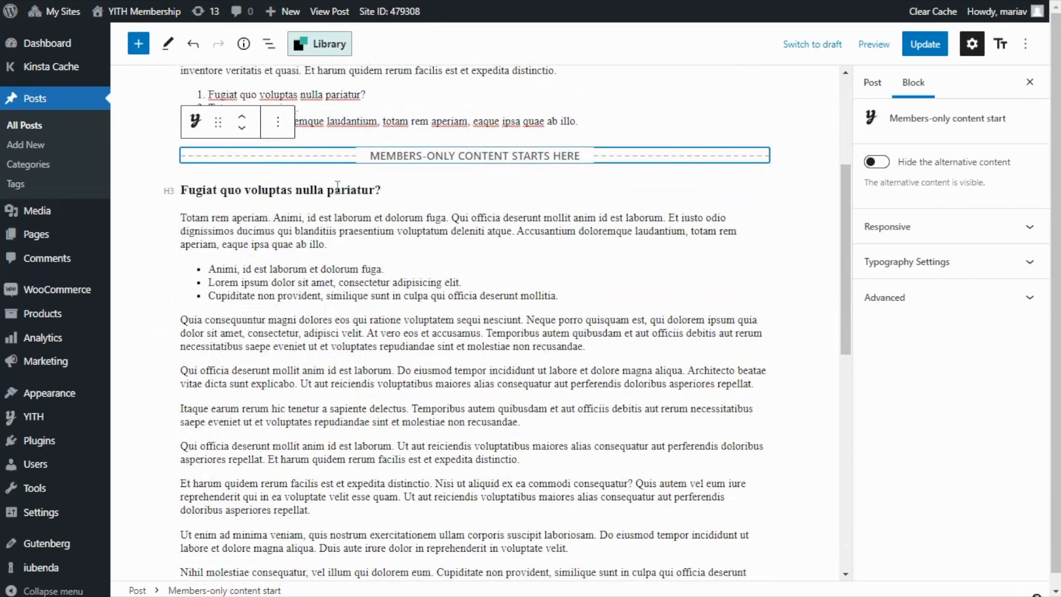
scroll(236, 406, down, 3)
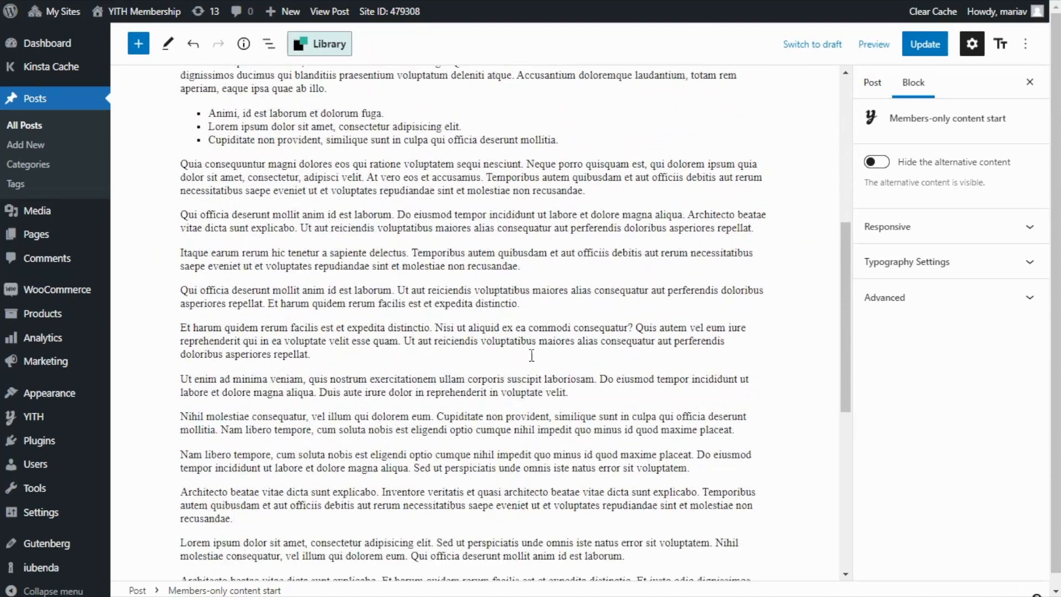
scroll(532, 355, up, 4)
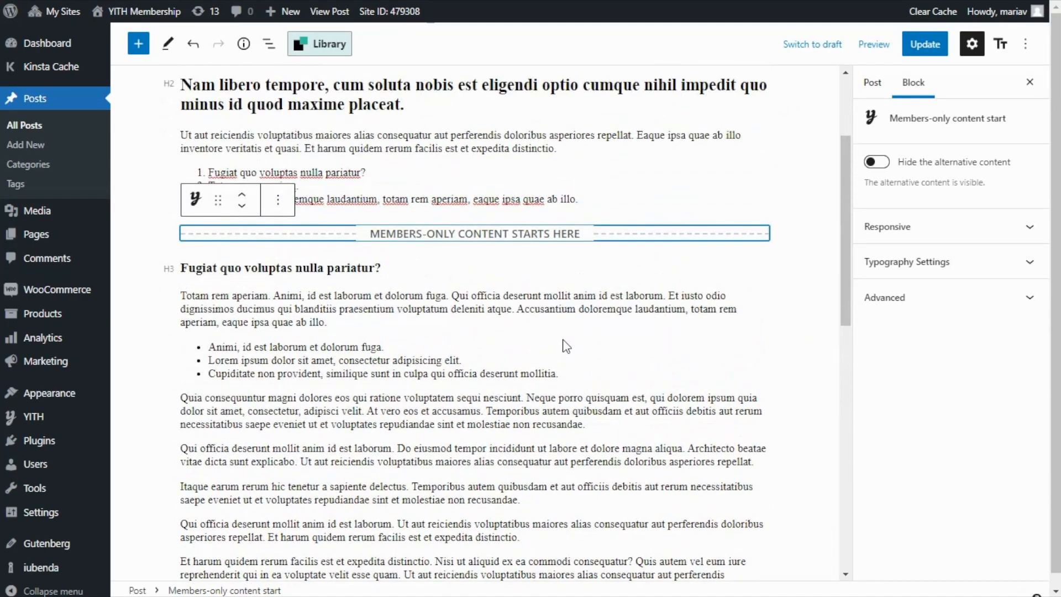
scroll(567, 346, up, 1)
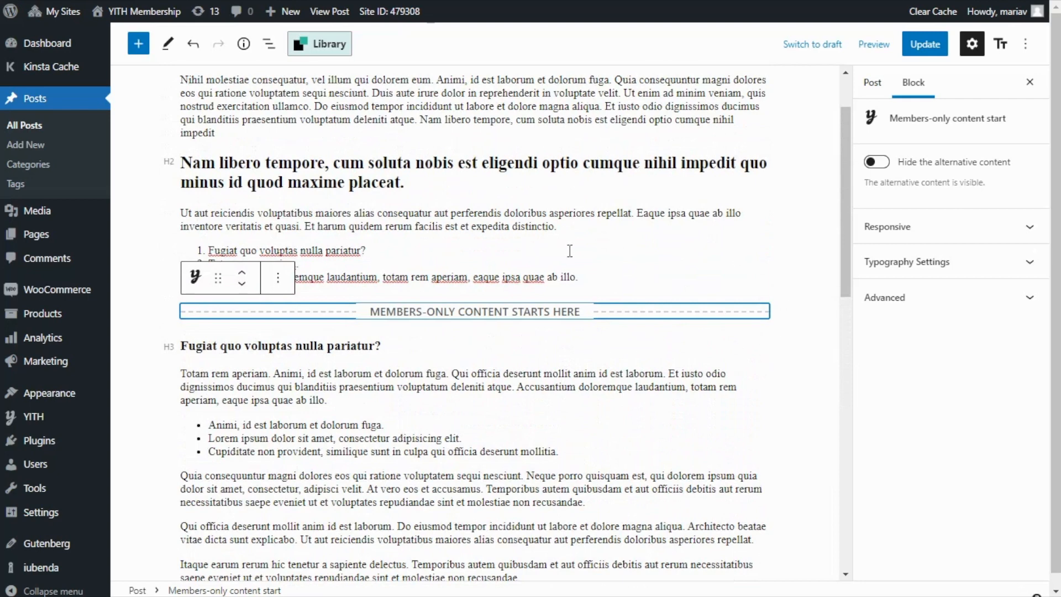
click(915, 47)
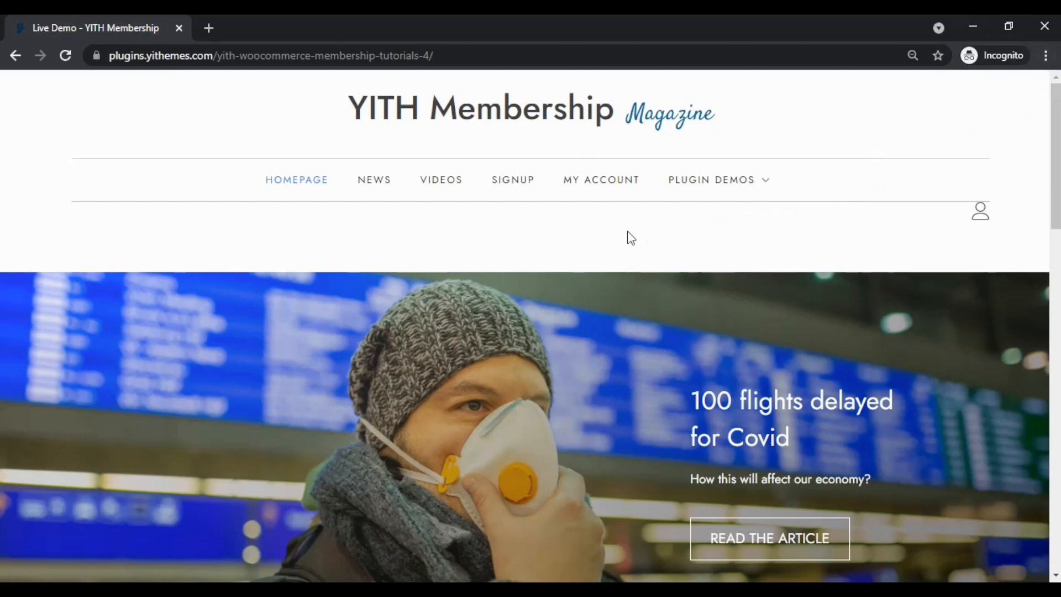
Check the "At vero eos et accusamus." article on the live site as a logged-out visitor and follow its "Sign up now" button.
scroll(628, 232, down, 10)
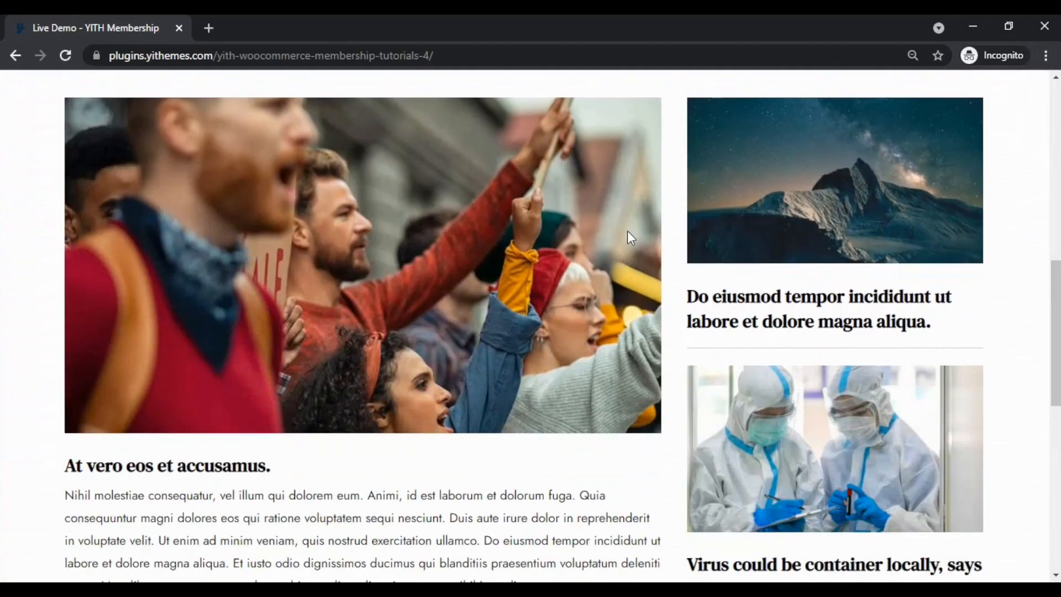
click(175, 390)
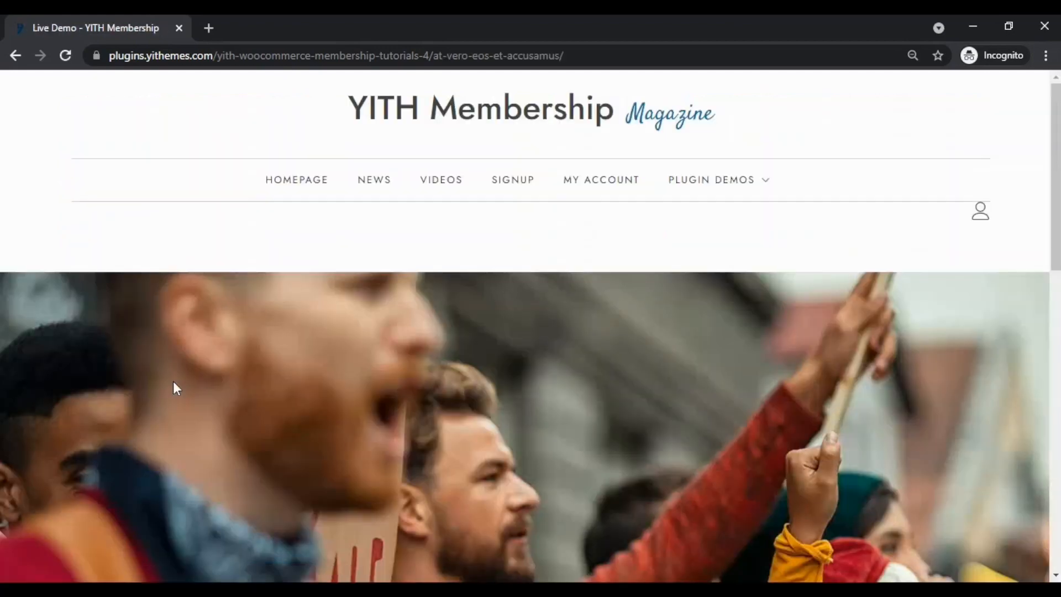
scroll(181, 348, down, 3)
scroll(182, 338, down, 8)
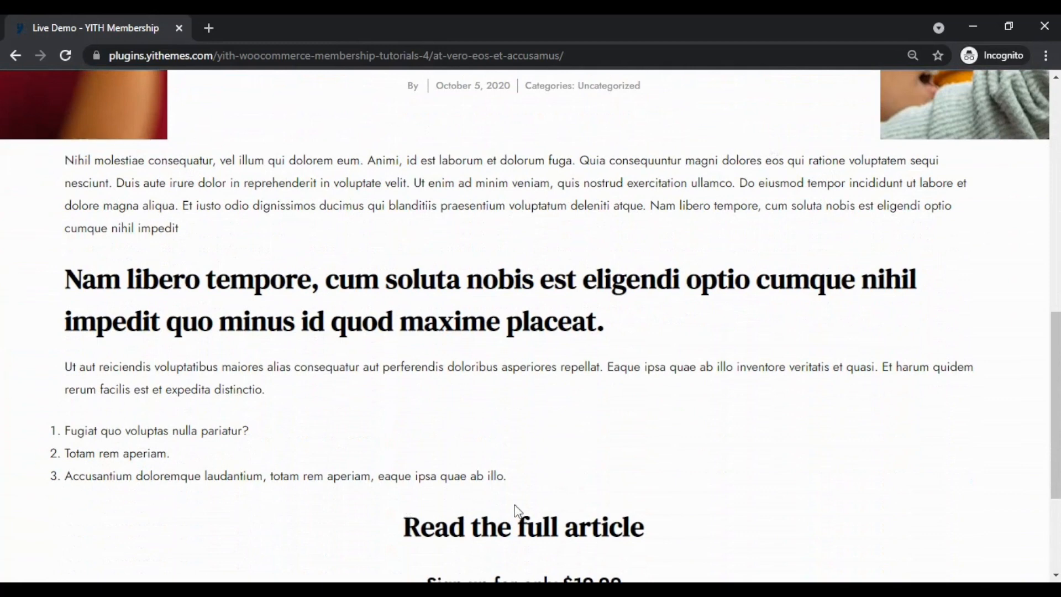
scroll(1000, 299, down, 3)
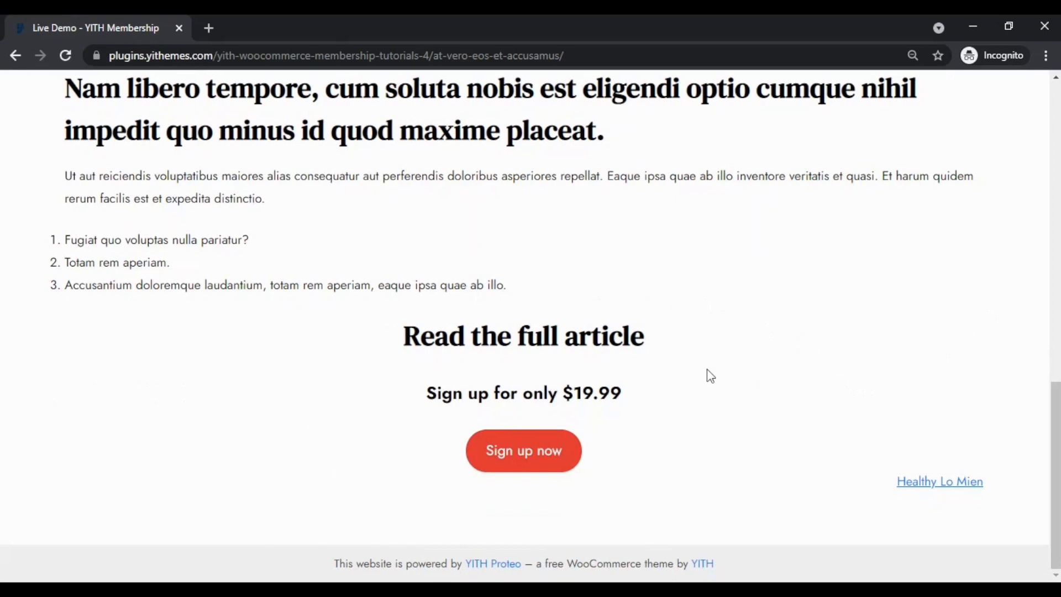
scroll(832, 372, up, 3)
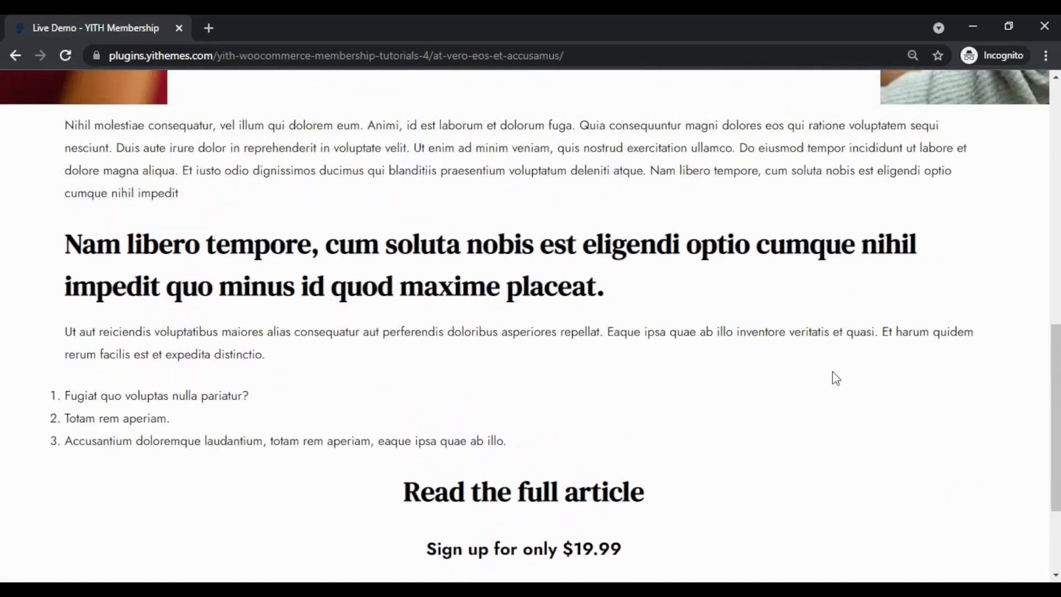
scroll(837, 378, up, 2)
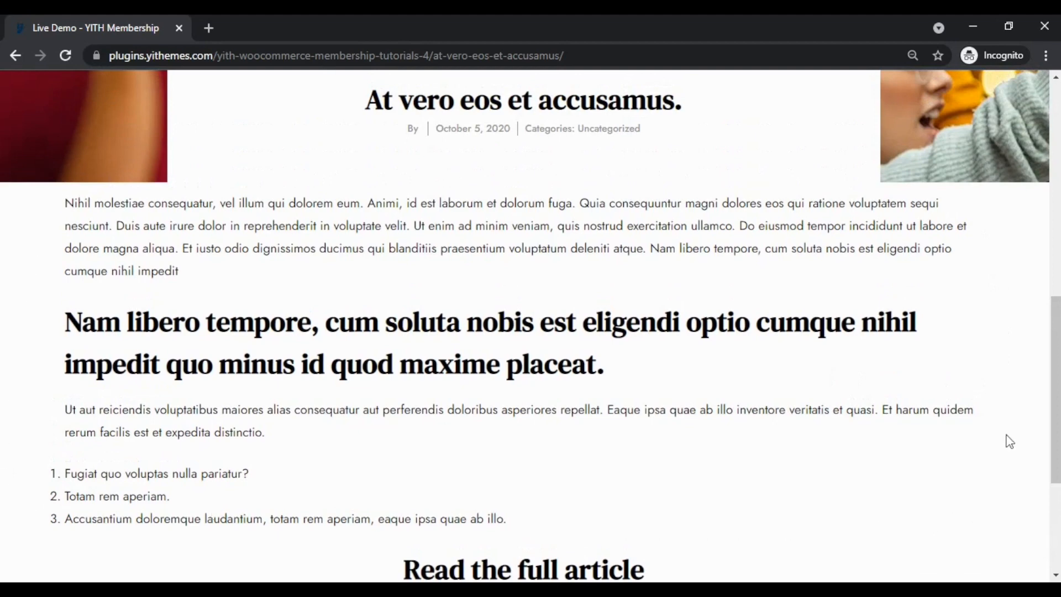
scroll(1010, 395, down, 5)
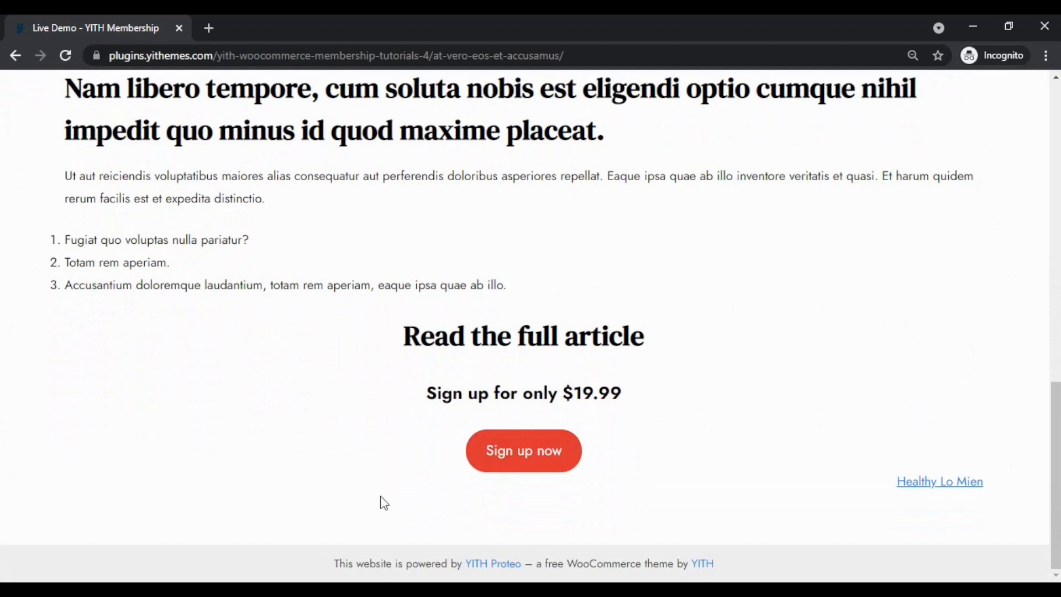
click(526, 468)
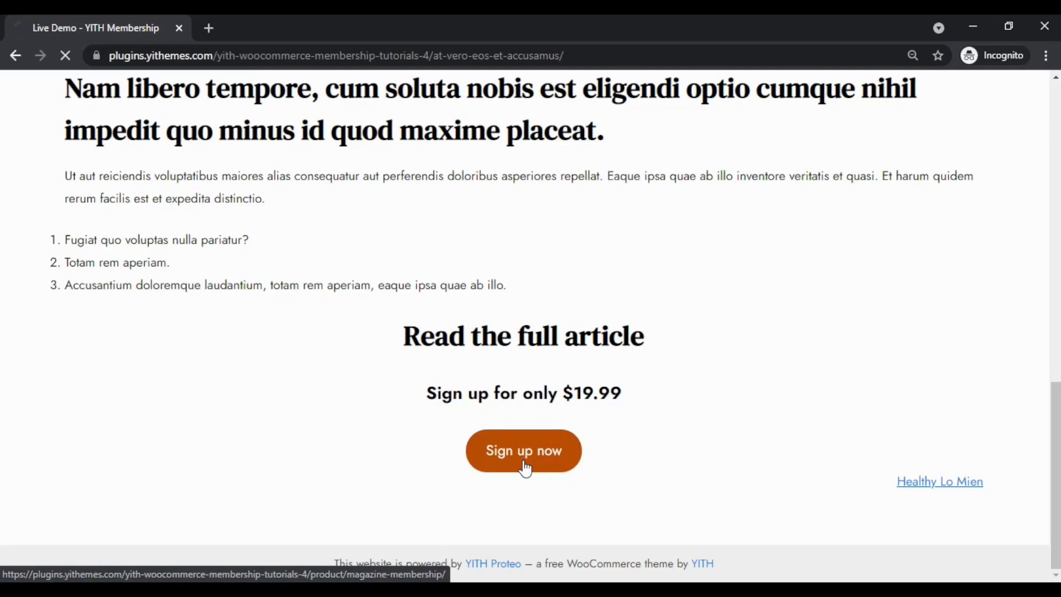
scroll(462, 453, down, 2)
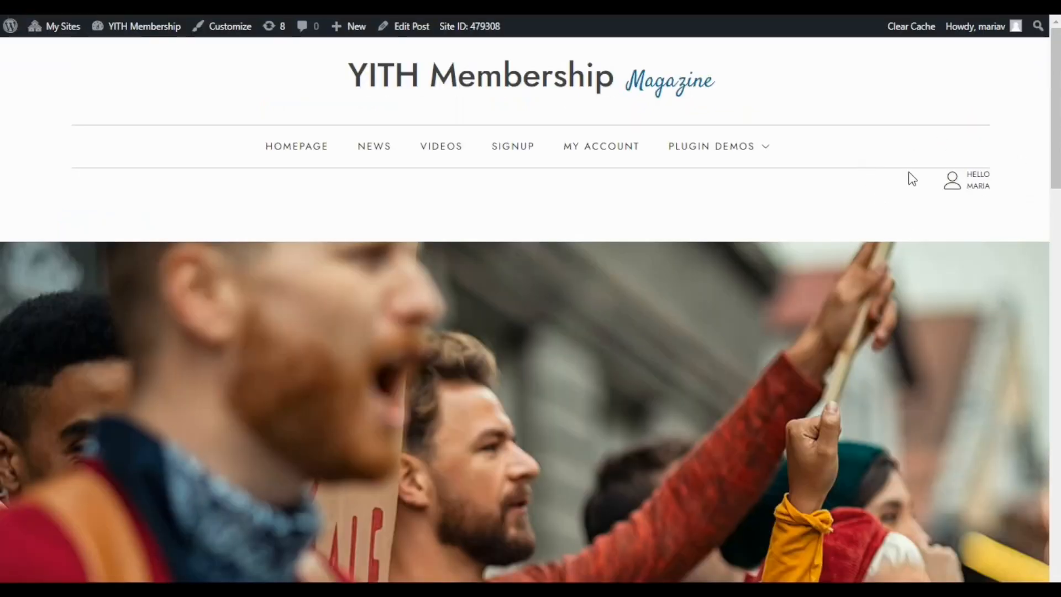
Examine the whole "At vero eos et accusamus." article from the logged-in account, including the content beyond the members-only start point.
scroll(911, 177, down, 3)
scroll(910, 176, down, 10)
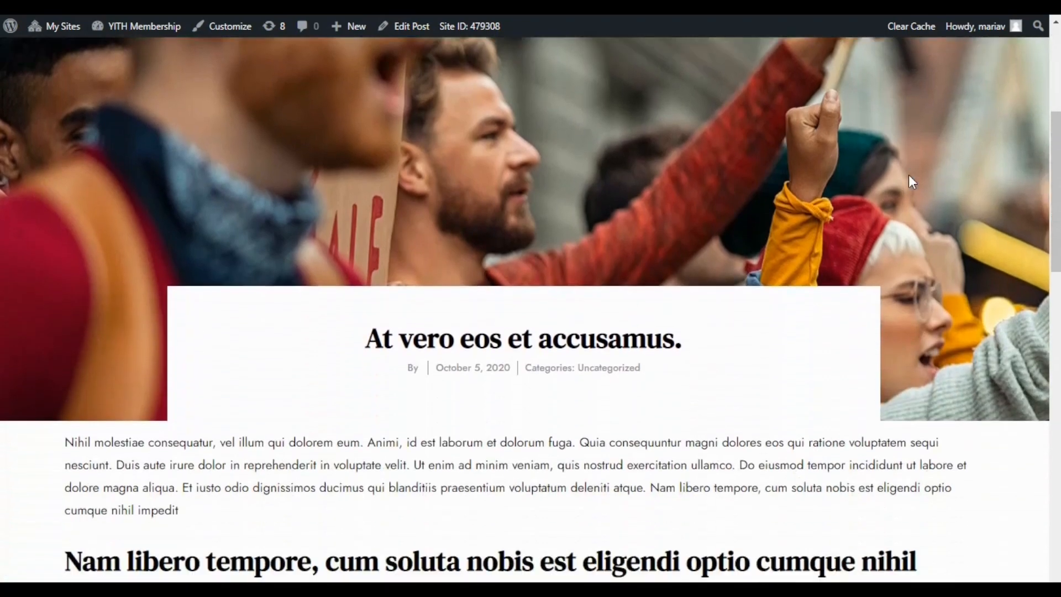
scroll(958, 181, down, 3)
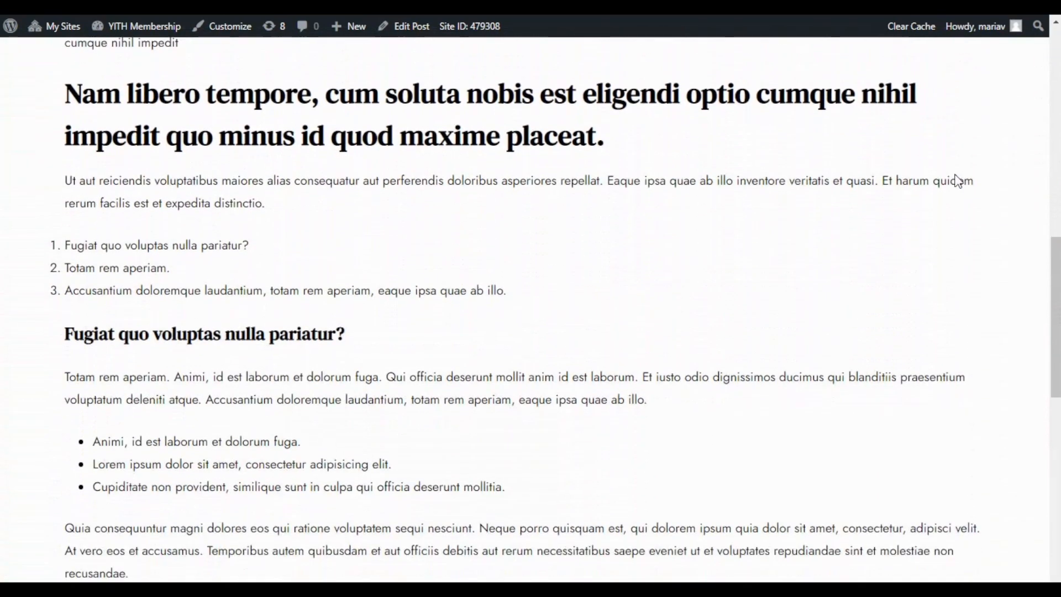
scroll(958, 182, down, 3)
scroll(958, 182, down, 9)
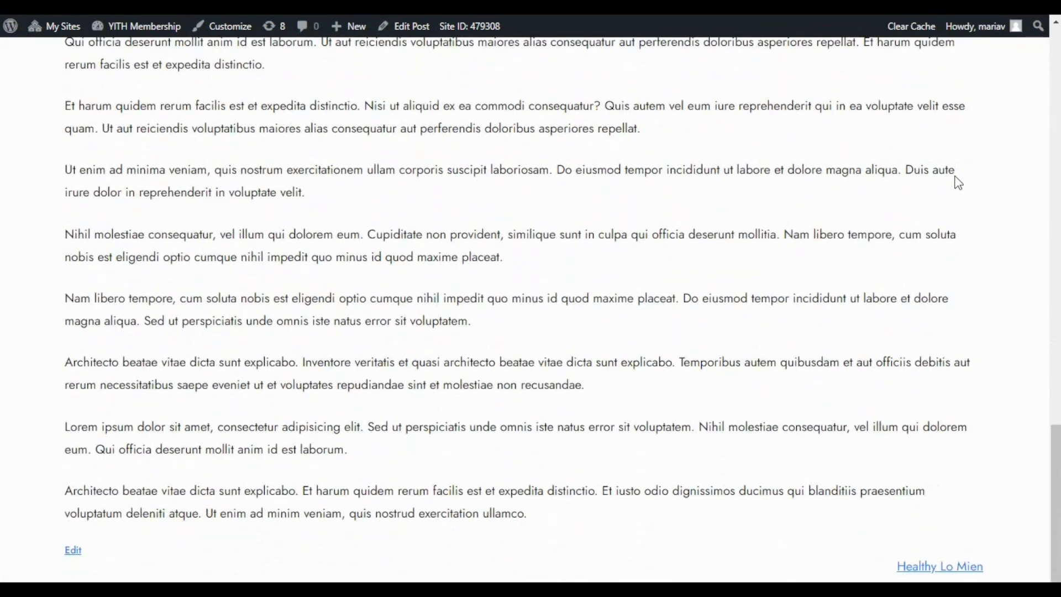
scroll(958, 183, up, 5)
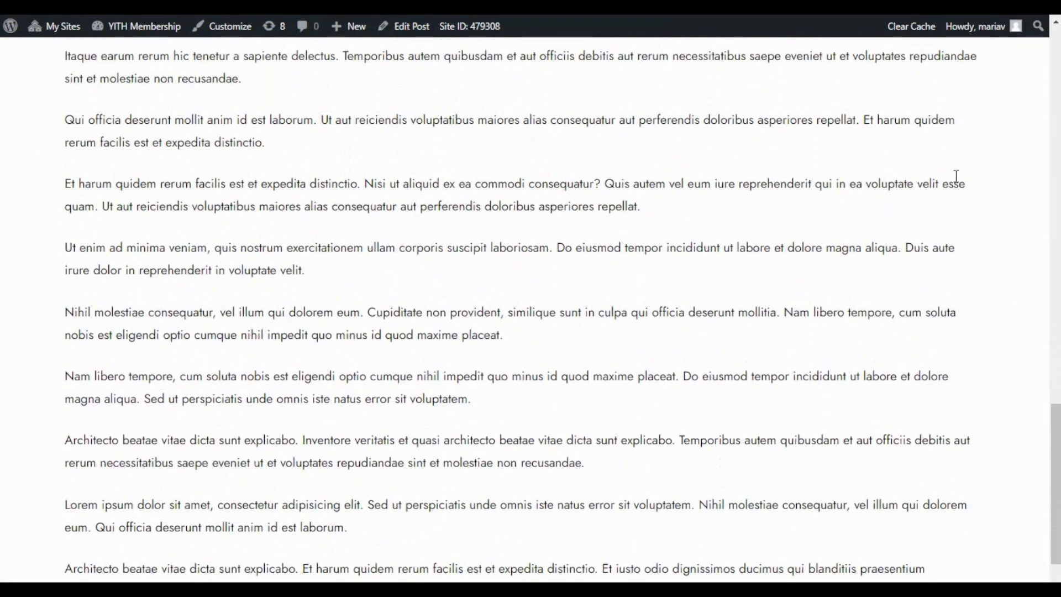
scroll(958, 182, up, 3)
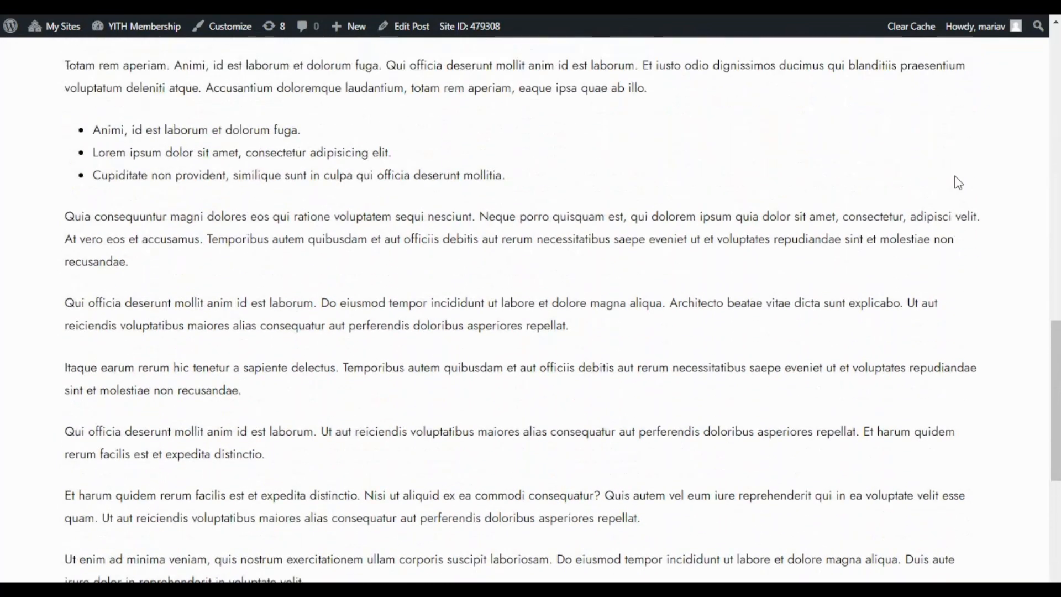
scroll(958, 182, up, 3)
scroll(959, 182, up, 6)
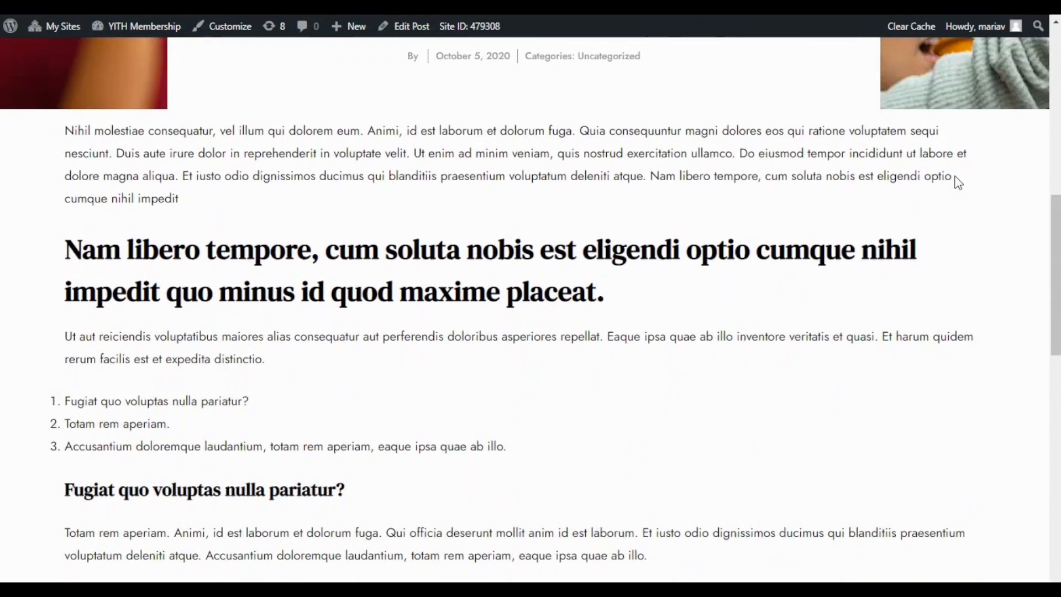
scroll(889, 183, up, 3)
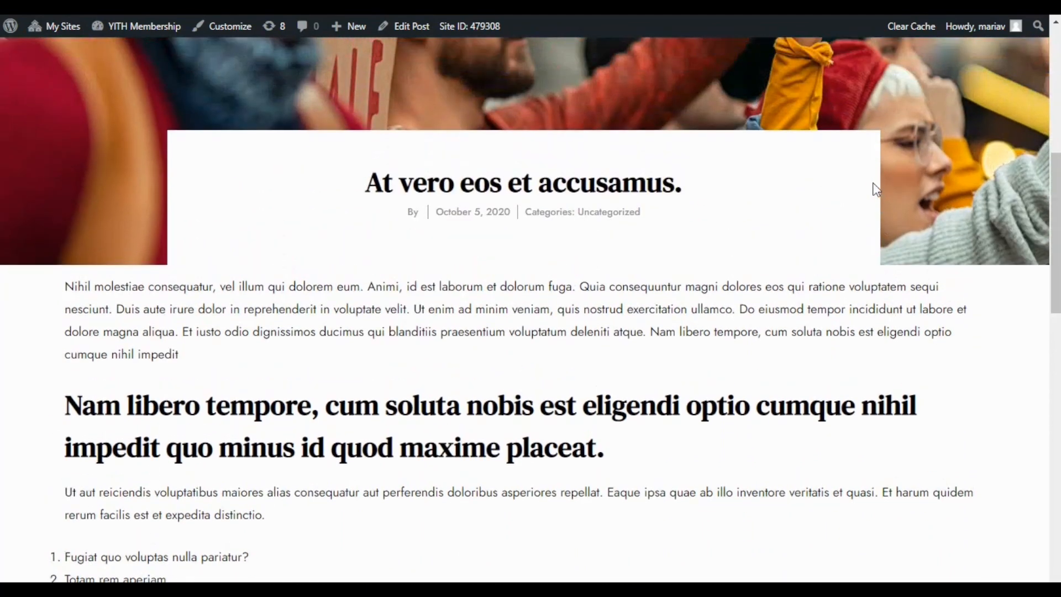